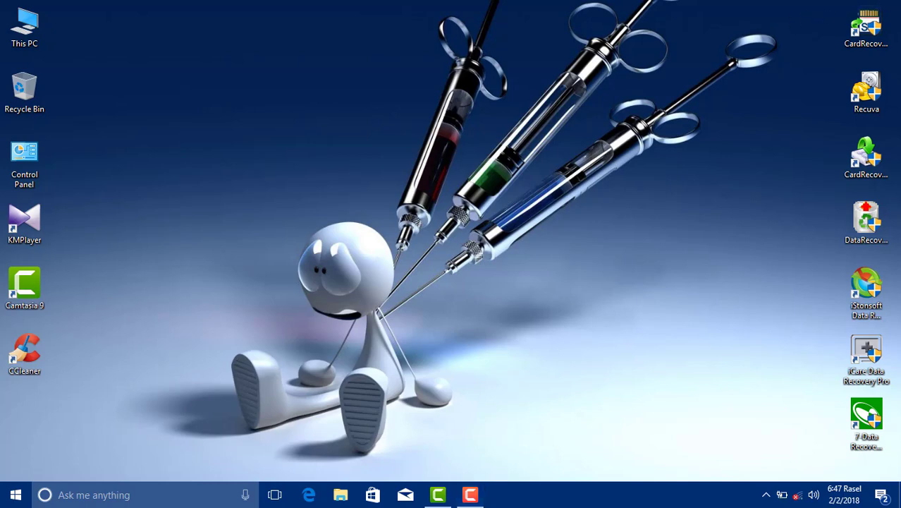
{"action": "left_click_drag", "start_coordinate": [793, 20], "coordinate": [887, 460]}
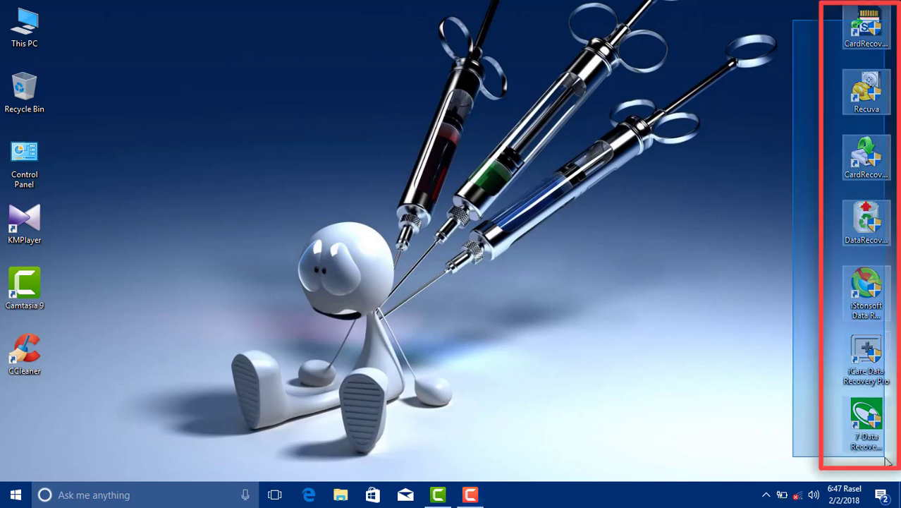
{"action": "left_click", "coordinate": [741, 51]}
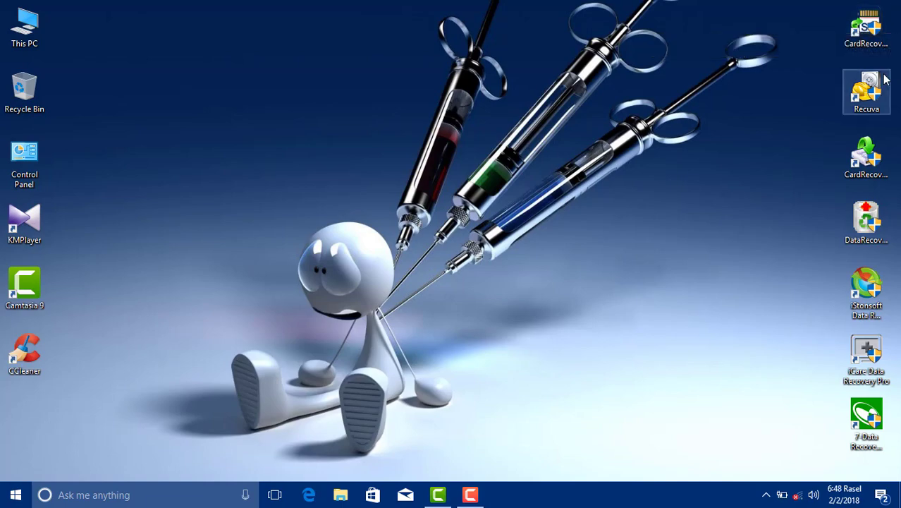
Move the Recuva shortcut to the open area of the desktop, launch Recuva for a brief look, and close it
{"action": "left_click_drag", "start_coordinate": [881, 84], "coordinate": [314, 106]}
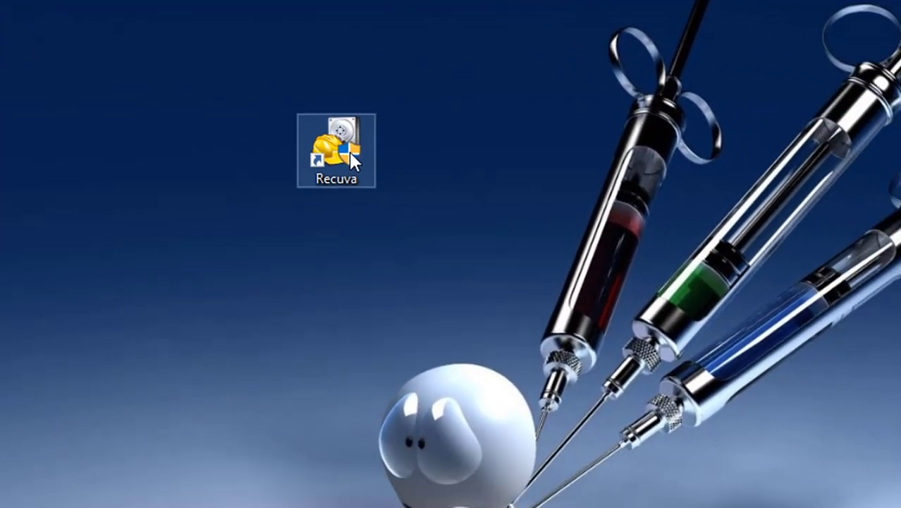
{"action": "double_click", "coordinate": [336, 148]}
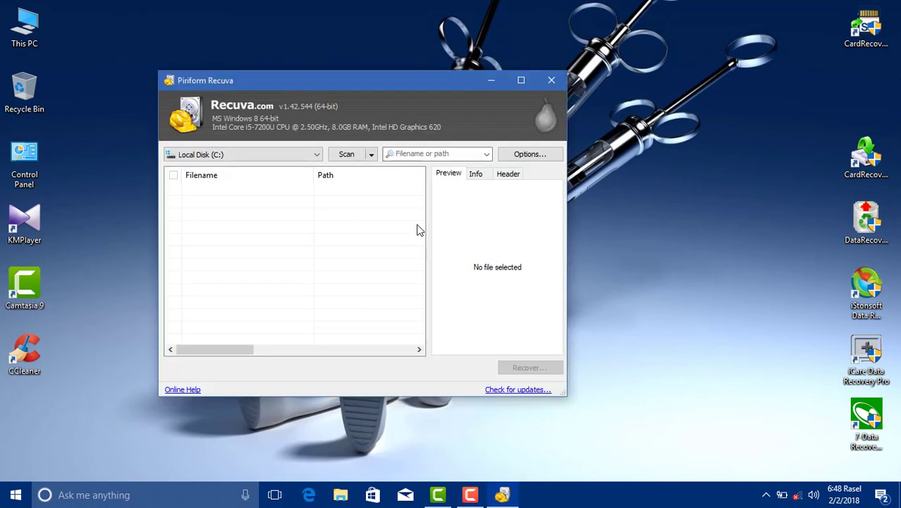
{"action": "left_click_drag", "start_coordinate": [418, 88], "coordinate": [417, 145]}
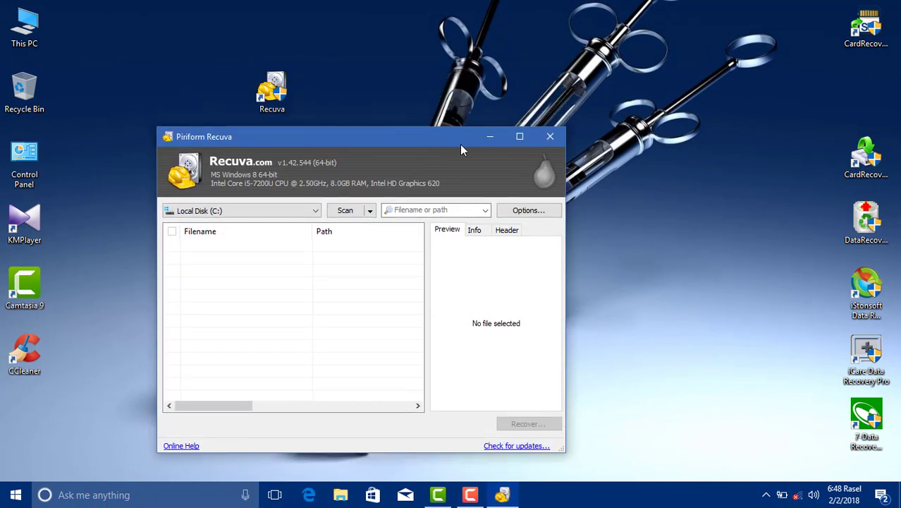
{"action": "left_click", "coordinate": [550, 138]}
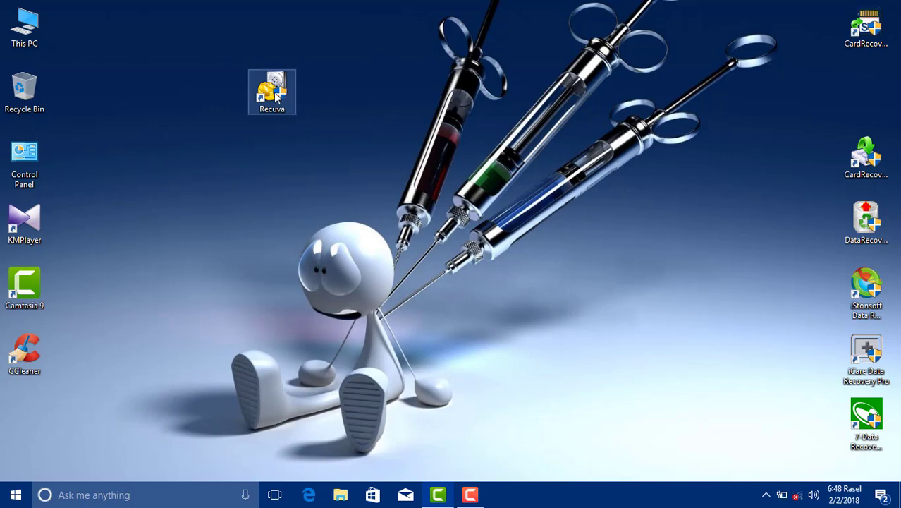
{"action": "left_click_drag", "start_coordinate": [275, 98], "coordinate": [298, 171]}
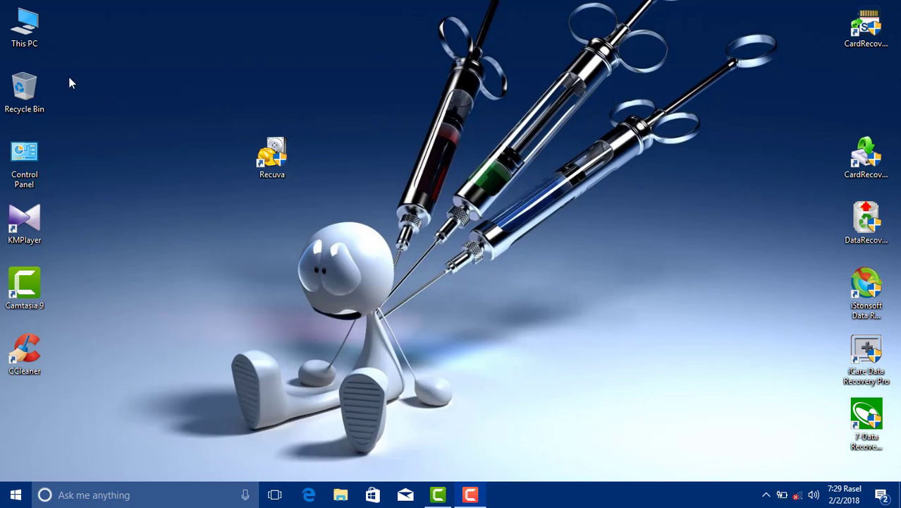
Look through the image files in the XTA=60 folder on USB Drive (J:), and return to This PC
{"action": "double_click", "coordinate": [25, 28]}
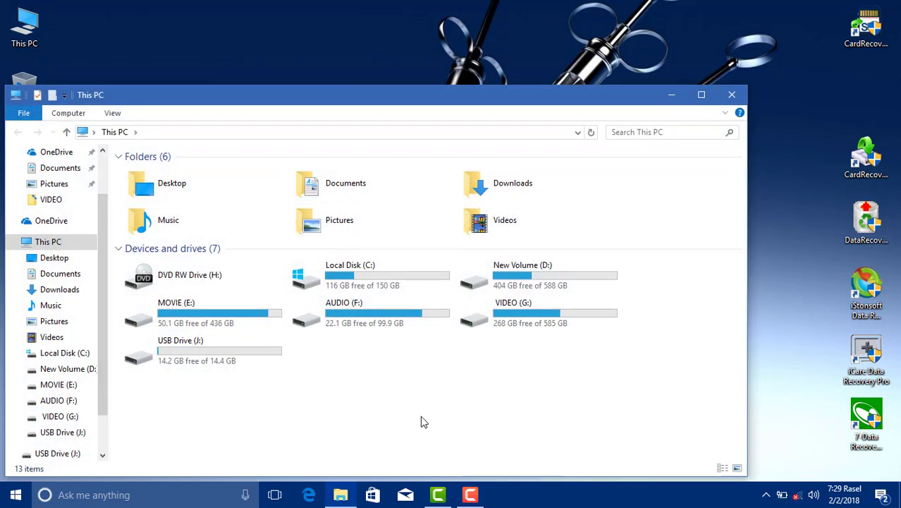
{"action": "double_click", "coordinate": [217, 345]}
{"action": "double_click", "coordinate": [154, 185]}
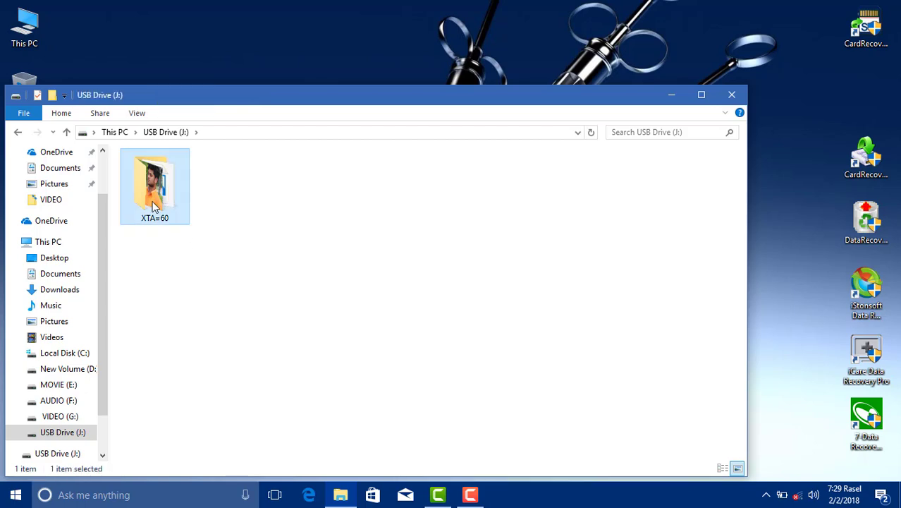
{"action": "scroll", "coordinate": [240, 244], "scroll_direction": "down", "scroll_amount": 5}
{"action": "scroll", "coordinate": [179, 203], "scroll_direction": "up", "scroll_amount": 1}
{"action": "left_click_drag", "start_coordinate": [142, 95], "coordinate": [163, 46]}
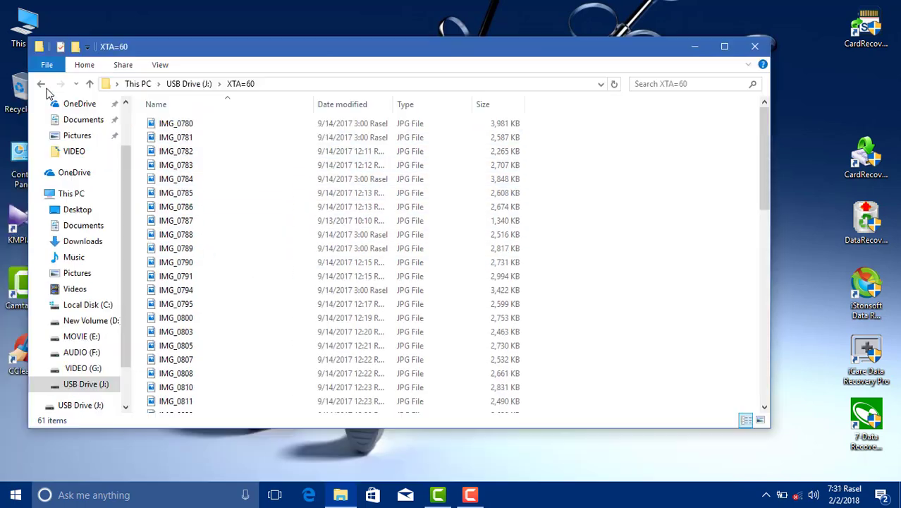
{"action": "left_click", "coordinate": [151, 121]}
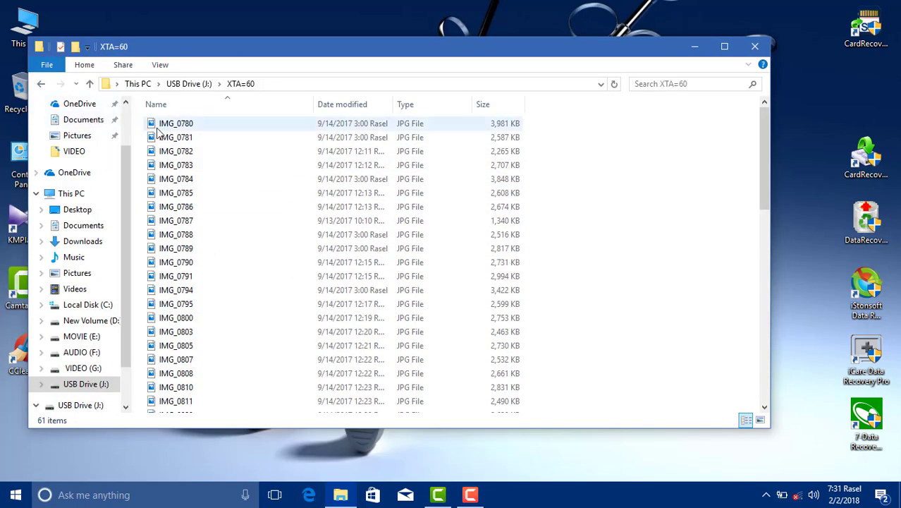
{"action": "left_click", "coordinate": [41, 84]}
{"action": "left_click", "coordinate": [42, 86]}
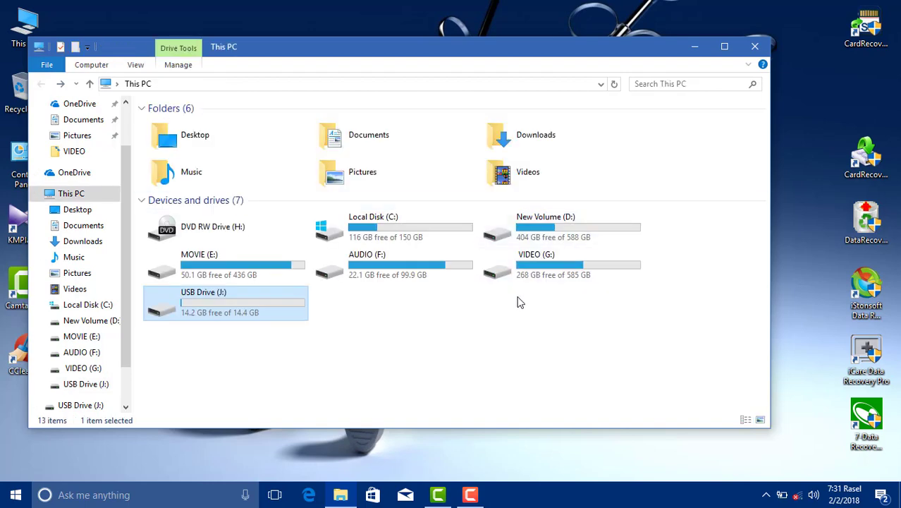
Quick-format USB Drive (J:) with the restored device defaults, FAT32 and default allocation size, and close the file window
{"action": "right_click", "coordinate": [208, 305]}
{"action": "left_click", "coordinate": [251, 354]}
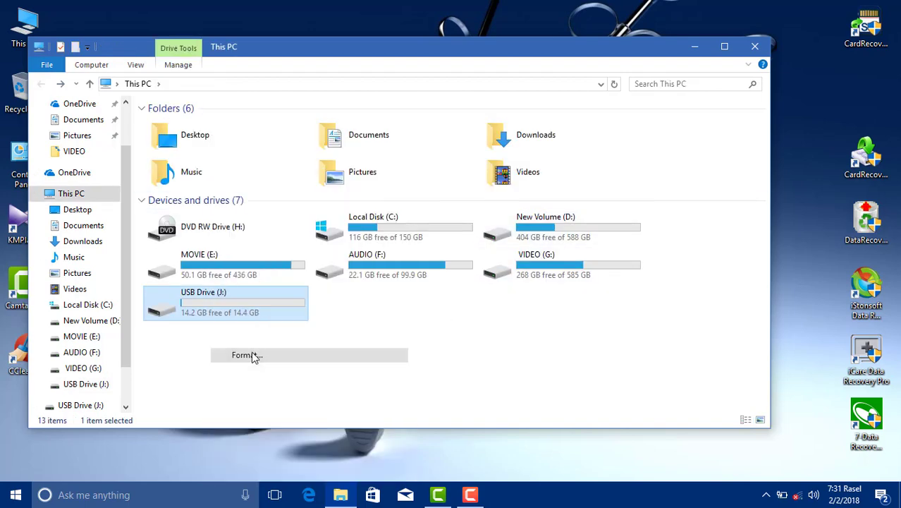
{"action": "left_click", "coordinate": [141, 307]}
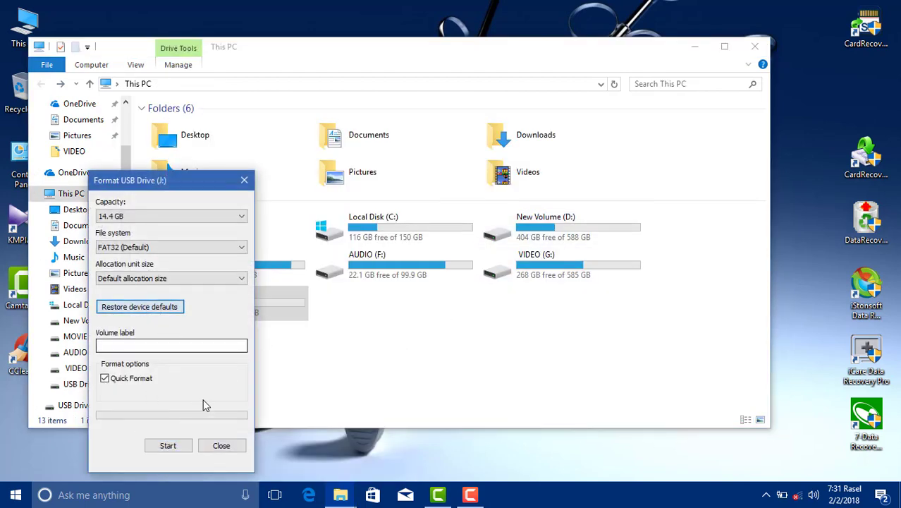
{"action": "left_click", "coordinate": [170, 446]}
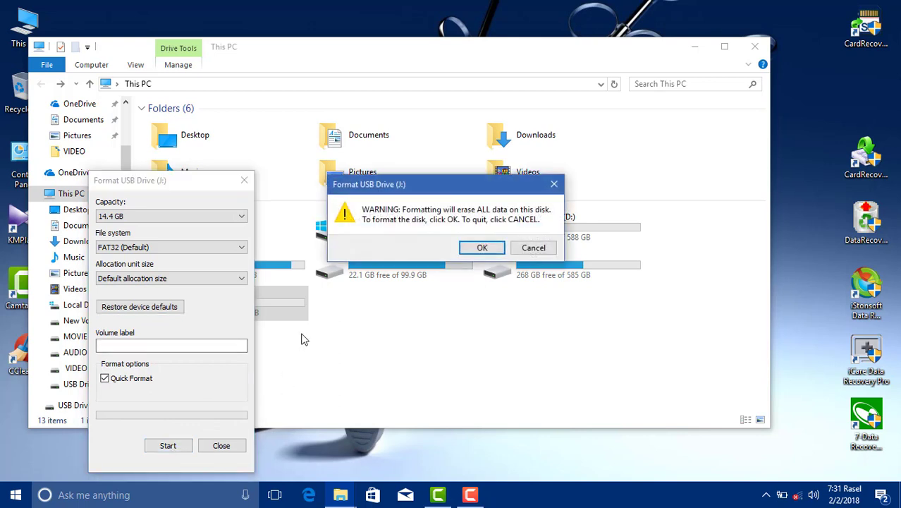
{"action": "left_click", "coordinate": [482, 252]}
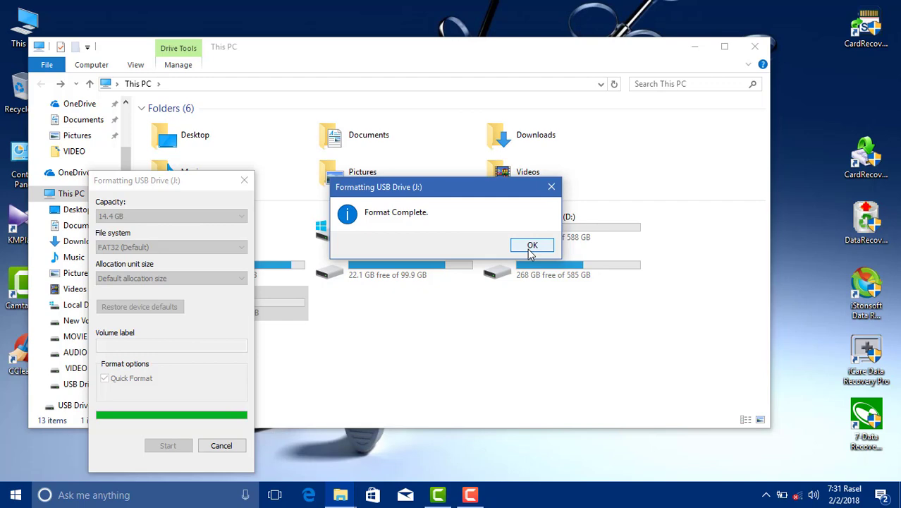
{"action": "left_click", "coordinate": [533, 245]}
{"action": "left_click", "coordinate": [244, 180]}
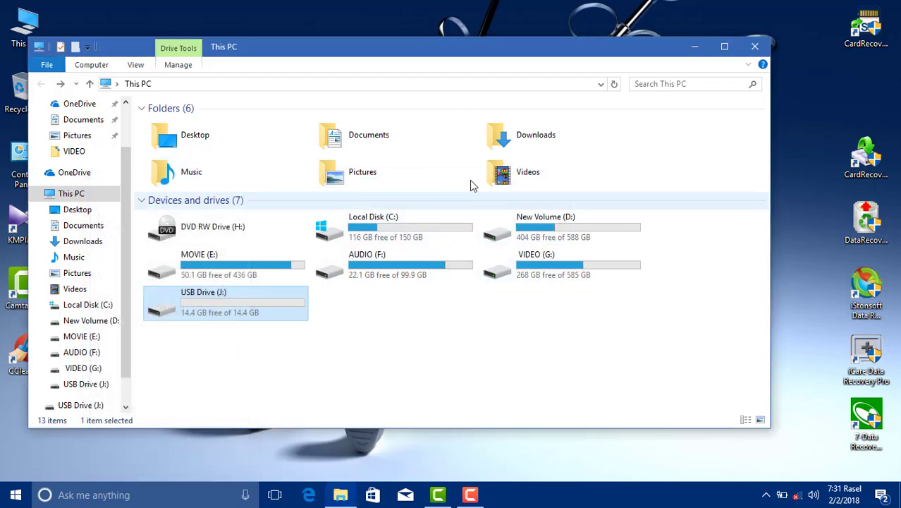
{"action": "left_click", "coordinate": [754, 48]}
Refresh the desktop, move the Recuva shortcut to a free spot, and launch Recuva
{"action": "right_click", "coordinate": [271, 64]}
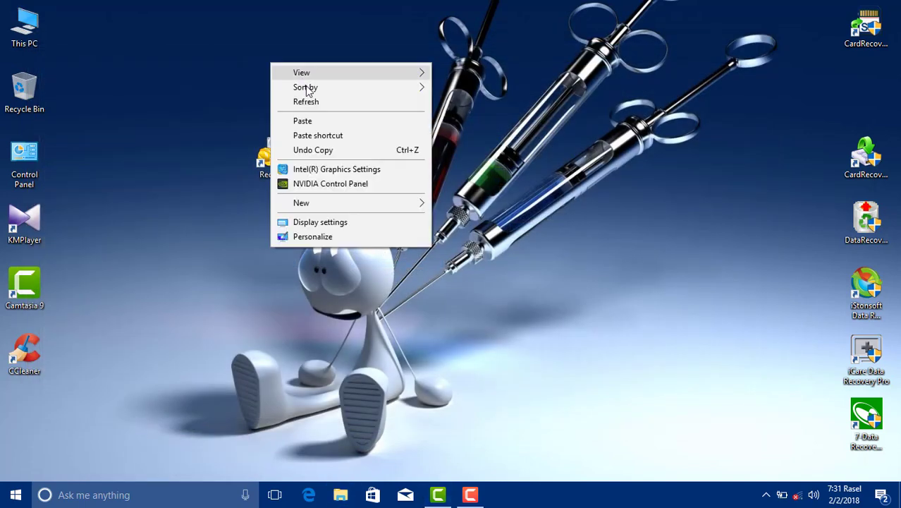
{"action": "left_click", "coordinate": [312, 103]}
{"action": "left_click_drag", "start_coordinate": [274, 158], "coordinate": [326, 101]}
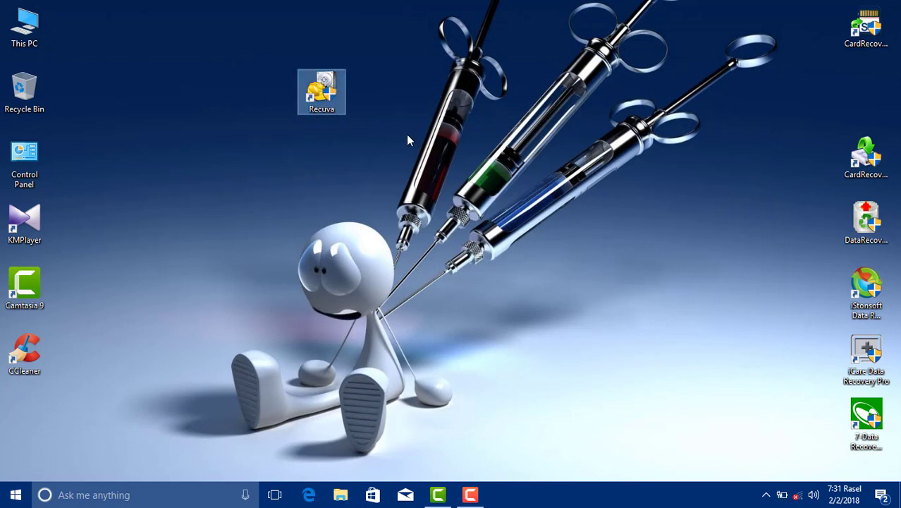
{"action": "double_click", "coordinate": [326, 104]}
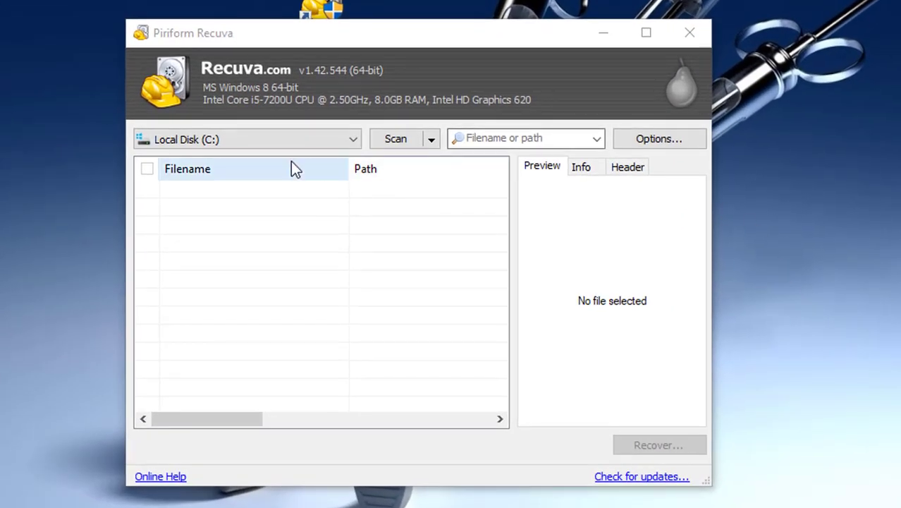
Scan USB Drive (J:) for deleted files with the file type filter set to Pictures
{"action": "left_click", "coordinate": [250, 143]}
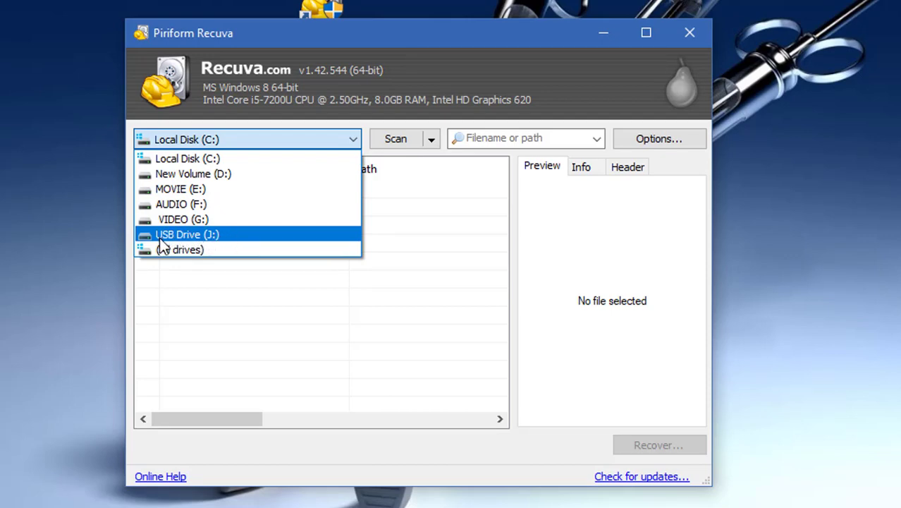
{"action": "left_click", "coordinate": [256, 239]}
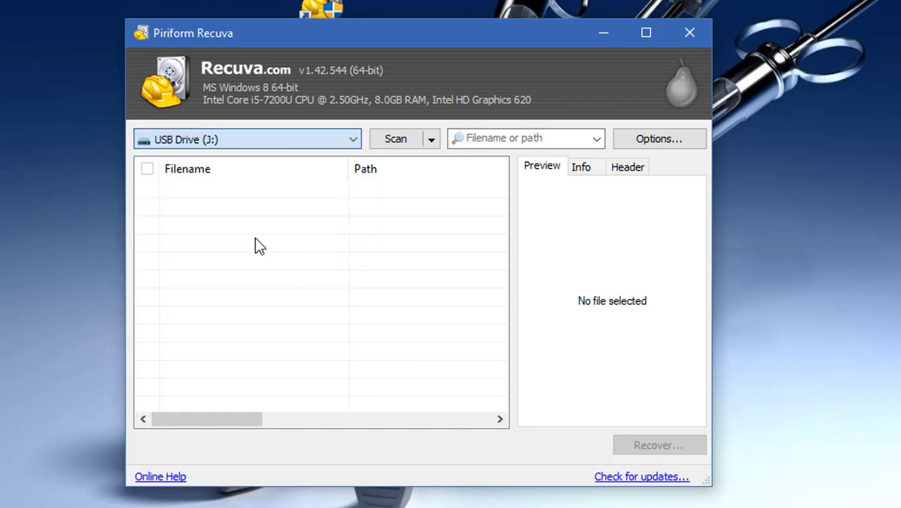
{"action": "left_click", "coordinate": [597, 141]}
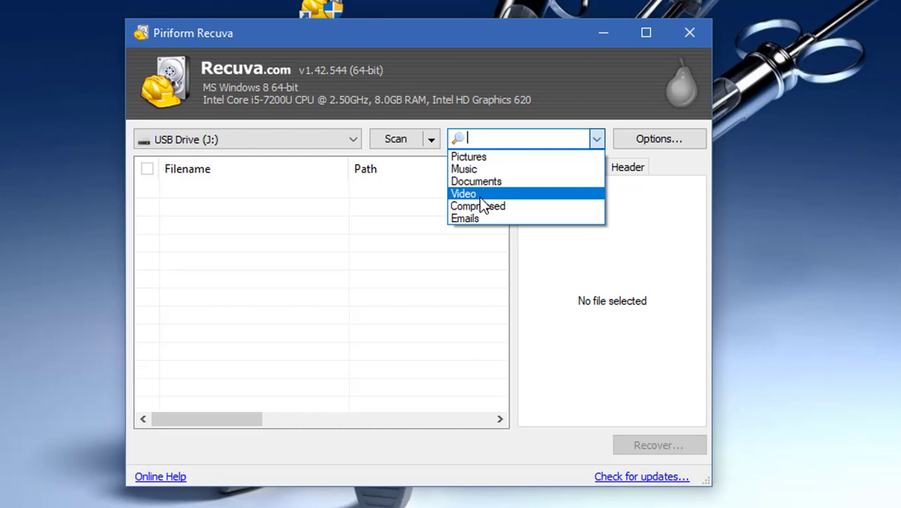
{"action": "left_click", "coordinate": [489, 158]}
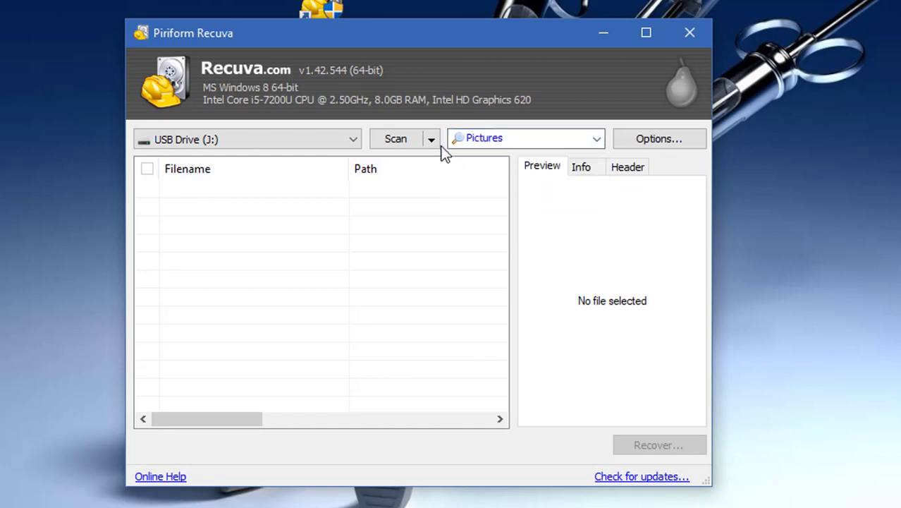
{"action": "left_click", "coordinate": [403, 142]}
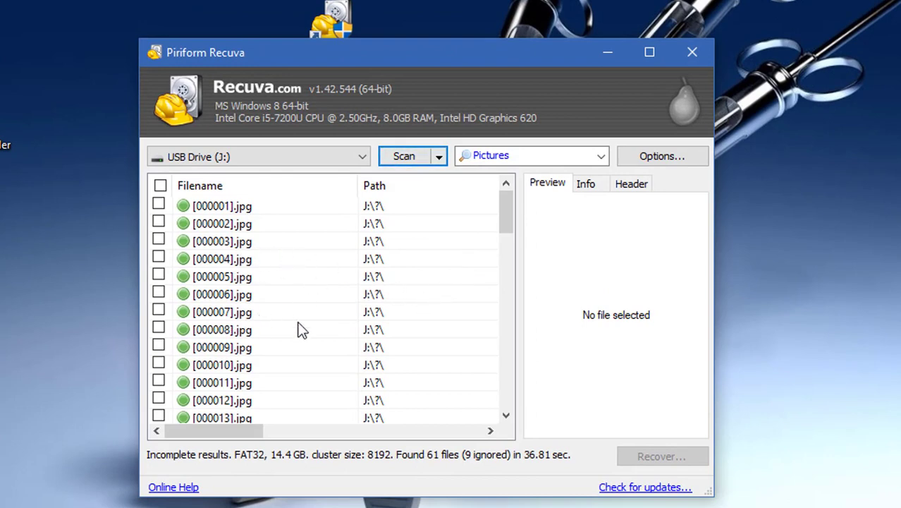
Preview some of the found pictures, including [000006].jpg, [000005].jpg, [000003].jpg, [000010].jpg and [000012].jpg
{"action": "left_click", "coordinate": [218, 296]}
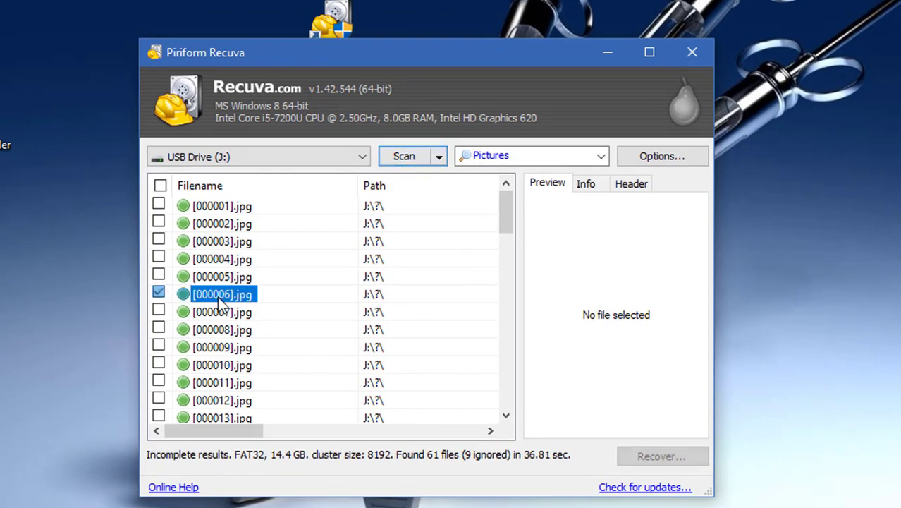
{"action": "left_click", "coordinate": [234, 276]}
{"action": "left_click", "coordinate": [222, 242]}
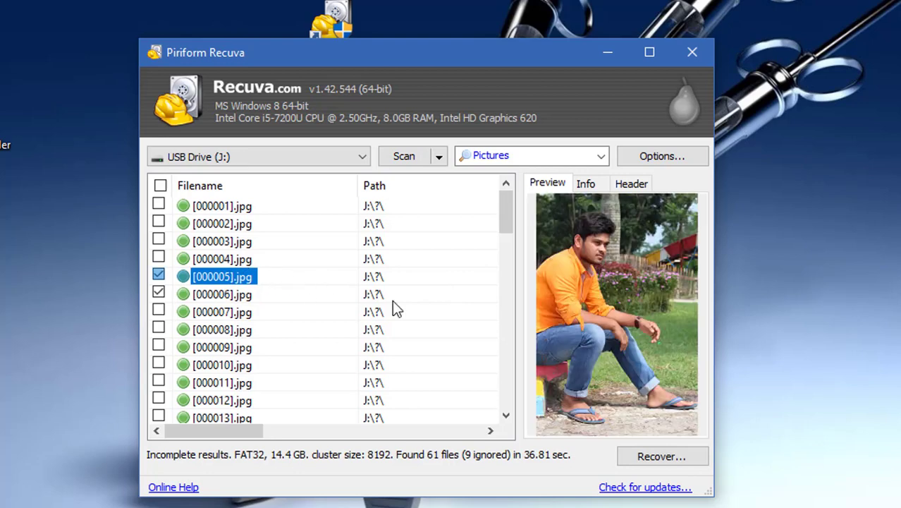
{"action": "left_click", "coordinate": [222, 365]}
{"action": "left_click", "coordinate": [217, 399]}
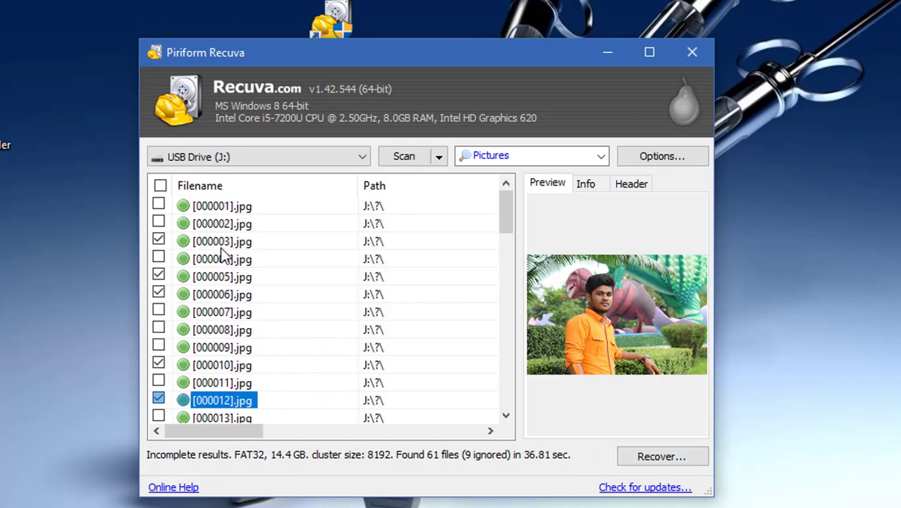
Mark all found files for recovery and open the selection of the recovery location
{"action": "left_click", "coordinate": [162, 187]}
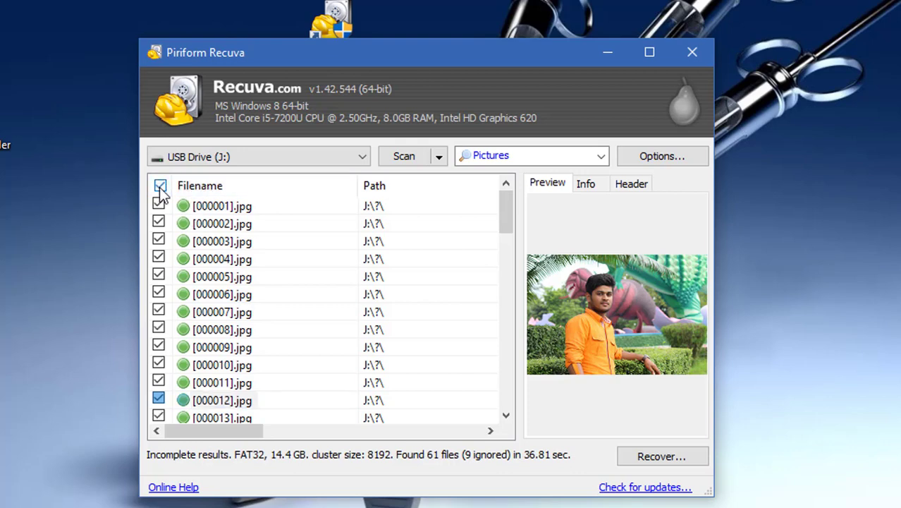
{"action": "left_click", "coordinate": [661, 460]}
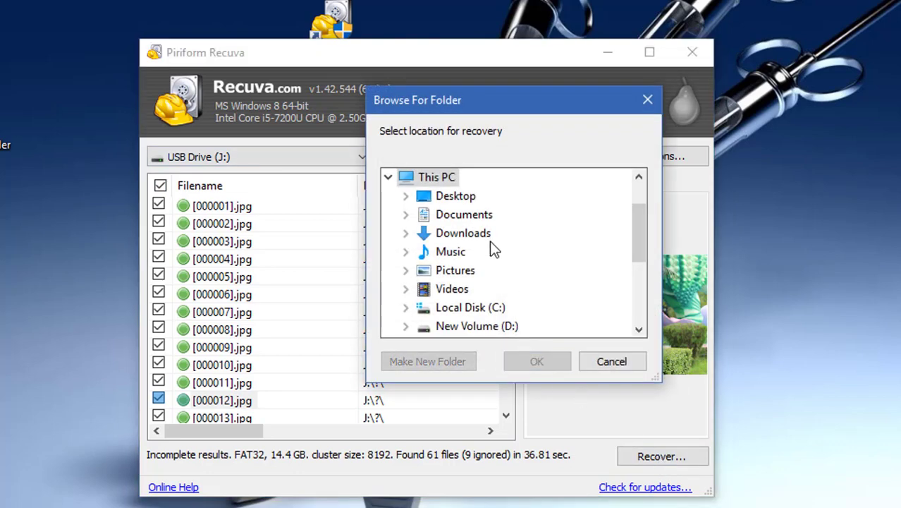
{"action": "scroll", "coordinate": [483, 235], "scroll_direction": "down", "scroll_amount": 1}
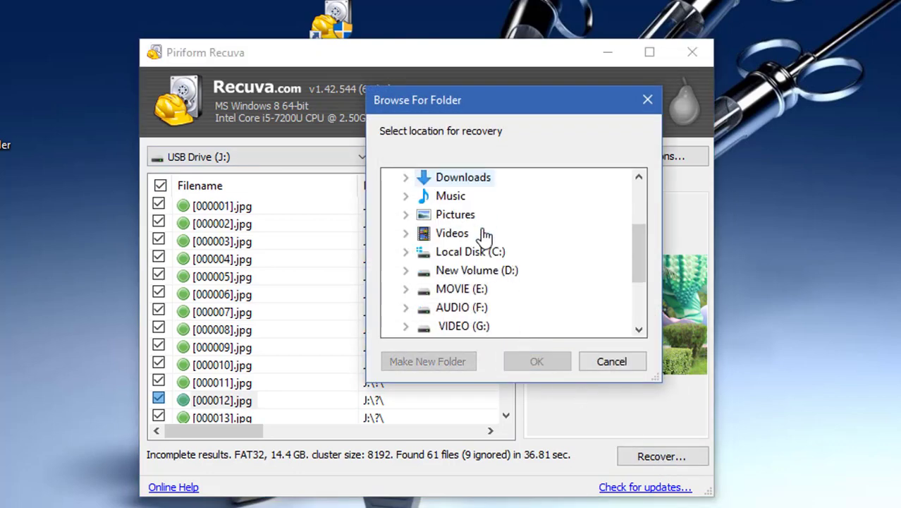
{"action": "scroll", "coordinate": [482, 236], "scroll_direction": "up", "scroll_amount": 2}
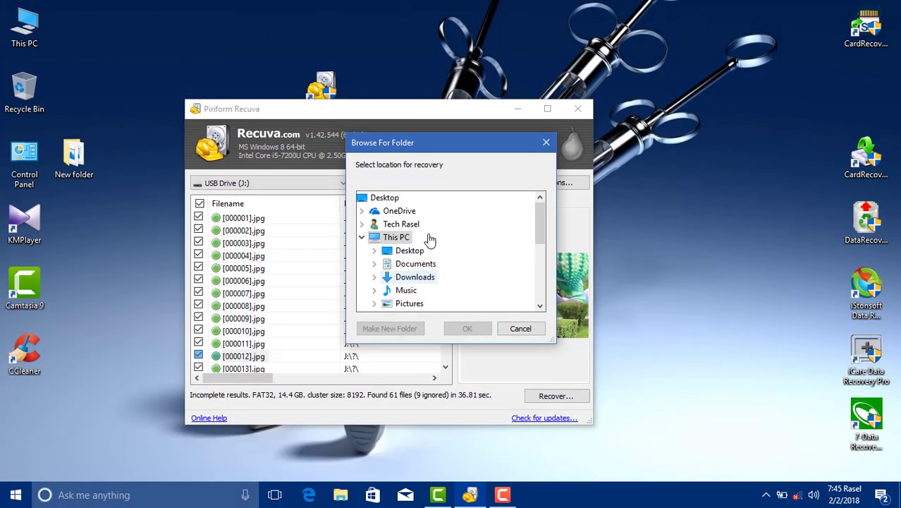
Create a new folder on the desktop for the recovered pictures, keeping its default name
{"action": "right_click", "coordinate": [70, 269]}
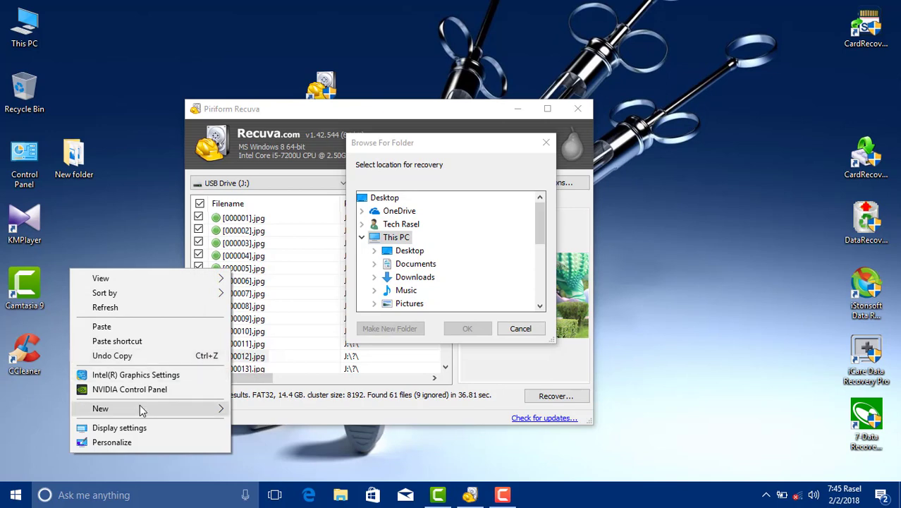
{"action": "mouse_move", "coordinate": [141, 409]}
{"action": "left_click", "coordinate": [257, 302]}
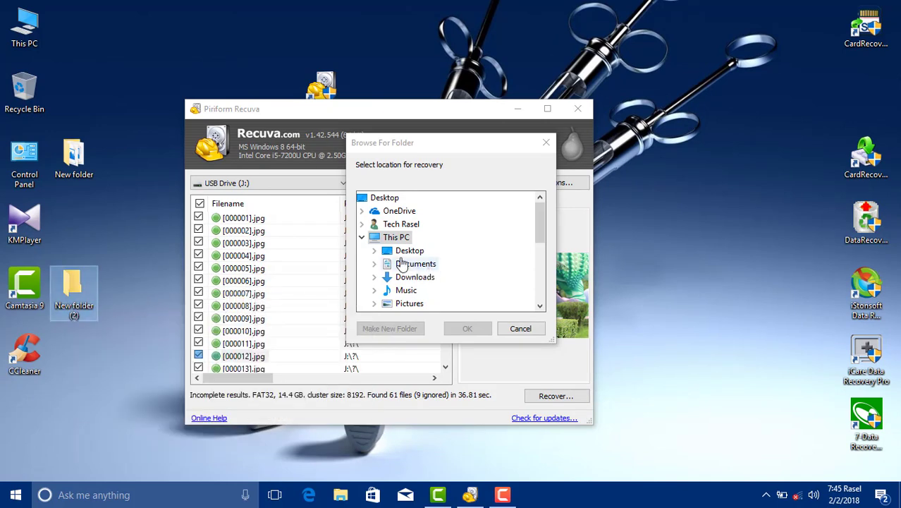
Recover the marked files into New folder (2) on the desktop and dismiss the completion message
{"action": "left_click", "coordinate": [386, 200]}
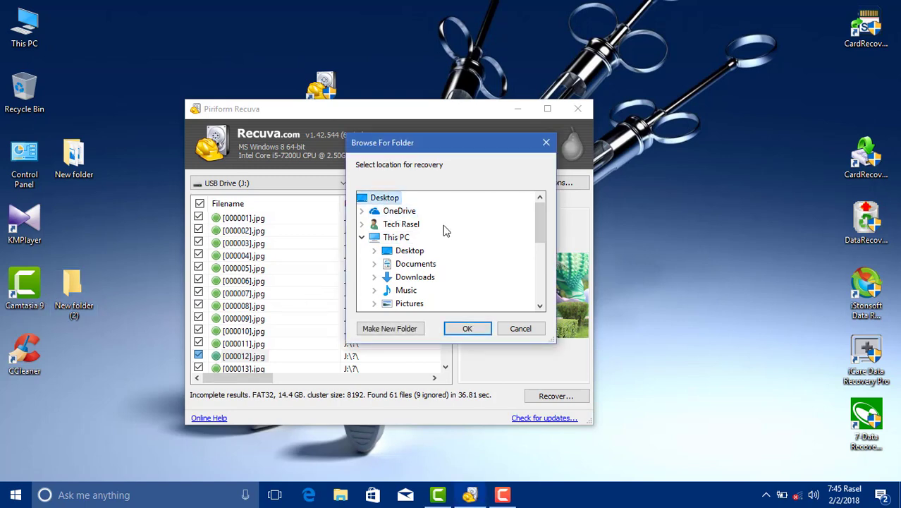
{"action": "scroll", "coordinate": [430, 233], "scroll_direction": "down", "scroll_amount": 2}
{"action": "scroll", "coordinate": [431, 254], "scroll_direction": "up", "scroll_amount": 2}
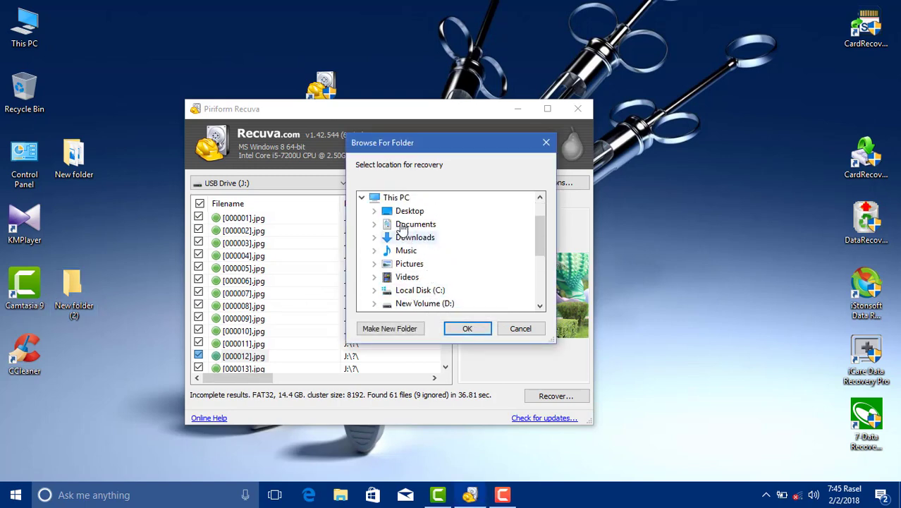
{"action": "double_click", "coordinate": [391, 210]}
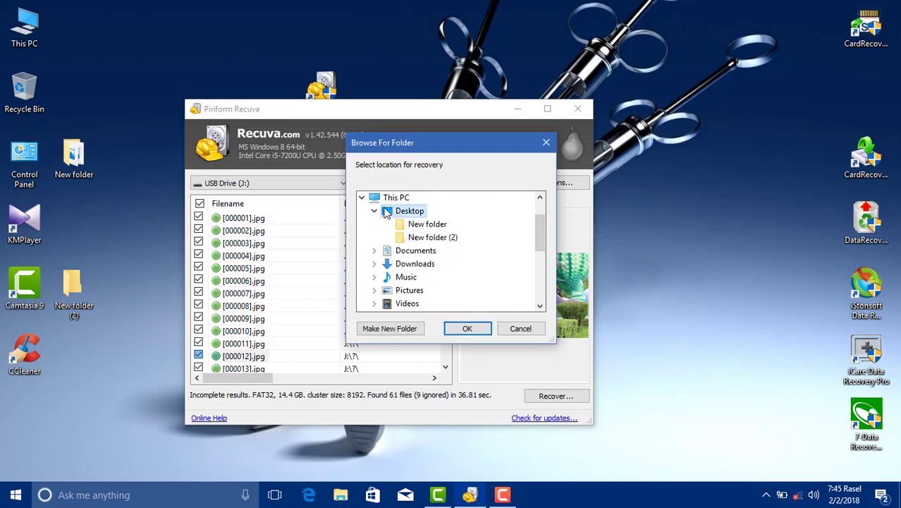
{"action": "left_click", "coordinate": [434, 239]}
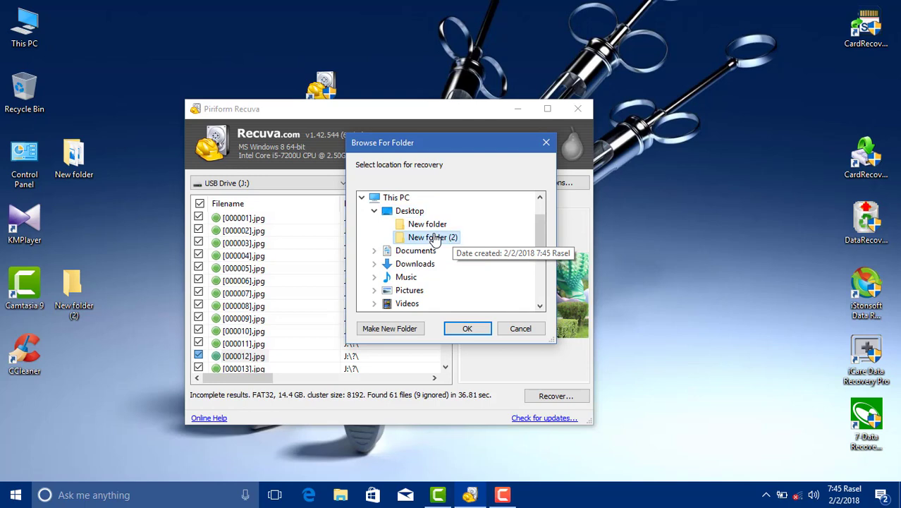
{"action": "left_click", "coordinate": [469, 331]}
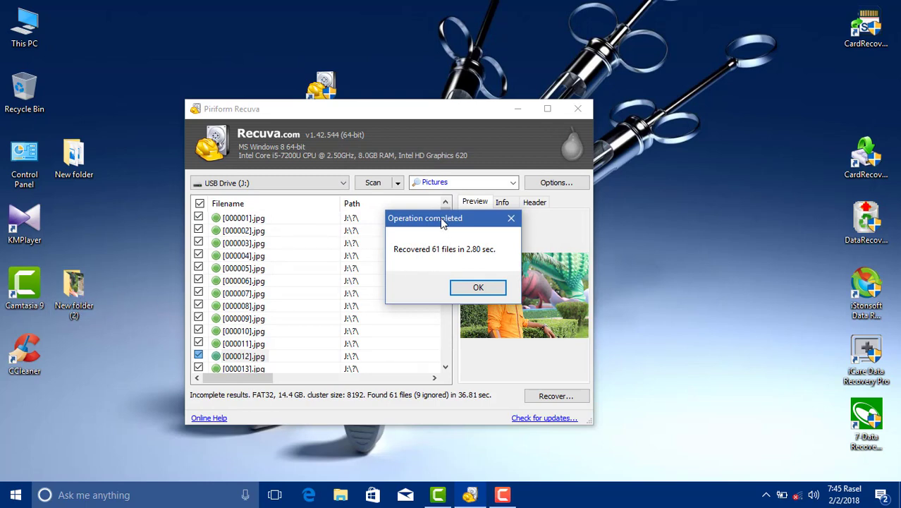
{"action": "left_click_drag", "start_coordinate": [443, 223], "coordinate": [391, 227]}
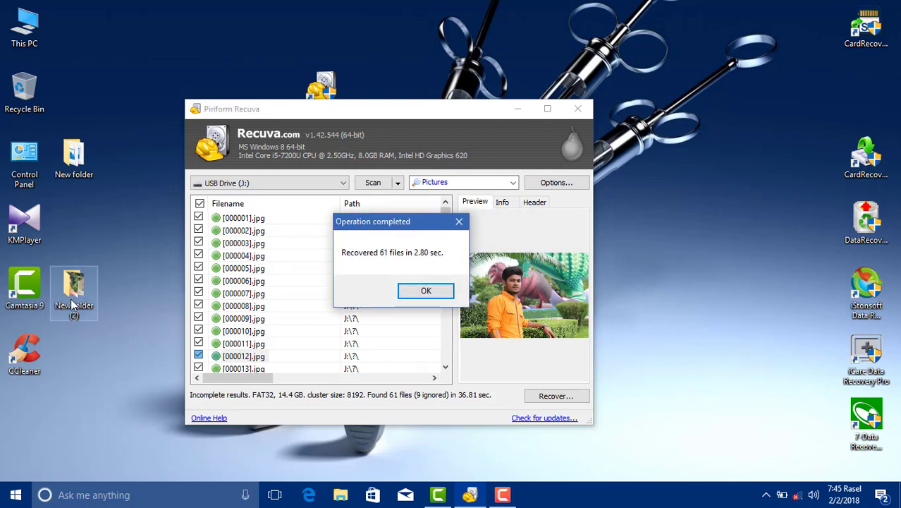
{"action": "left_click", "coordinate": [426, 292]}
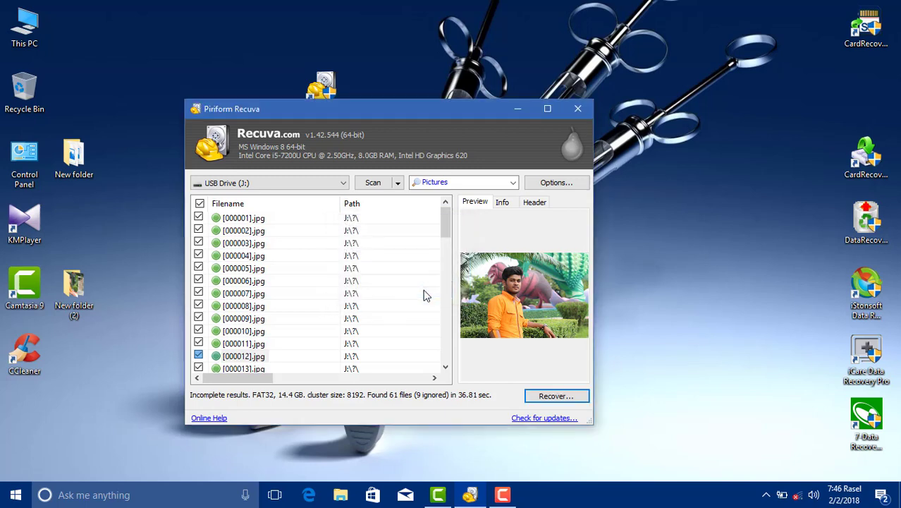
Filter the scan results of the USB drive by Video, Documents and Music in turn
{"action": "left_click", "coordinate": [476, 182]}
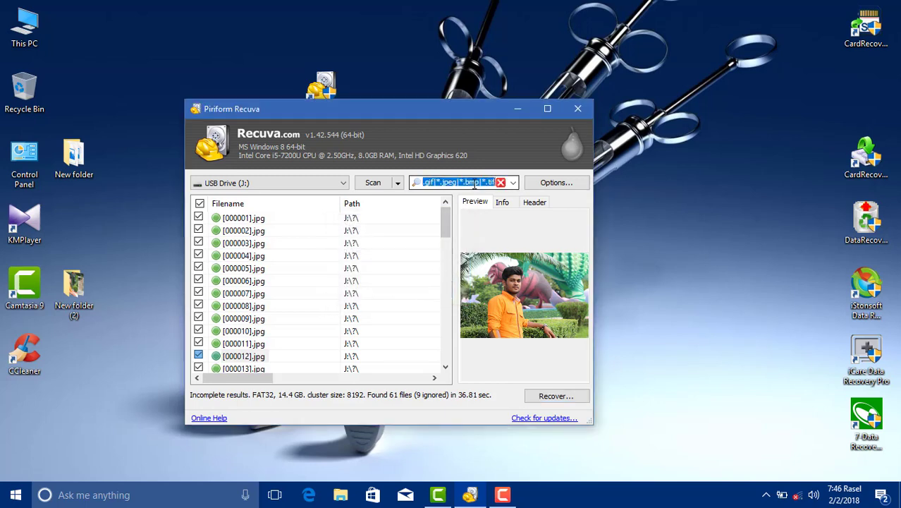
{"action": "left_click", "coordinate": [512, 182]}
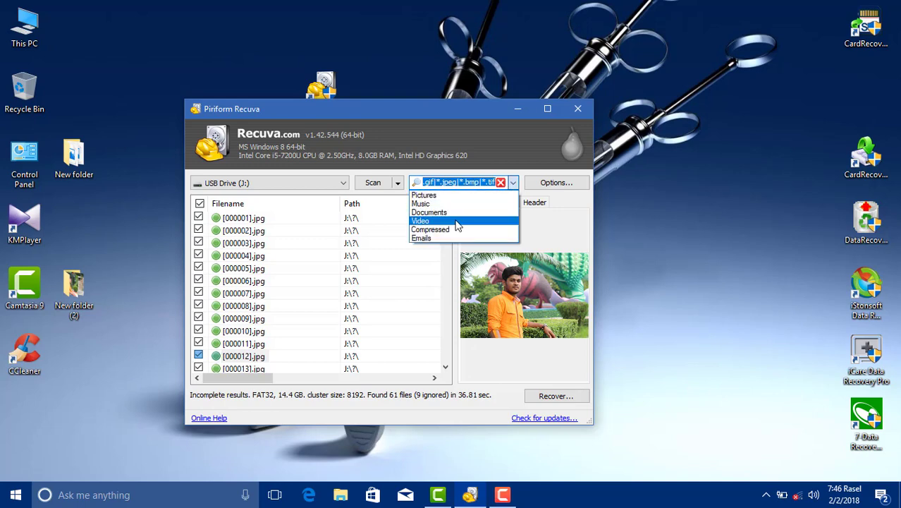
{"action": "left_click", "coordinate": [476, 221]}
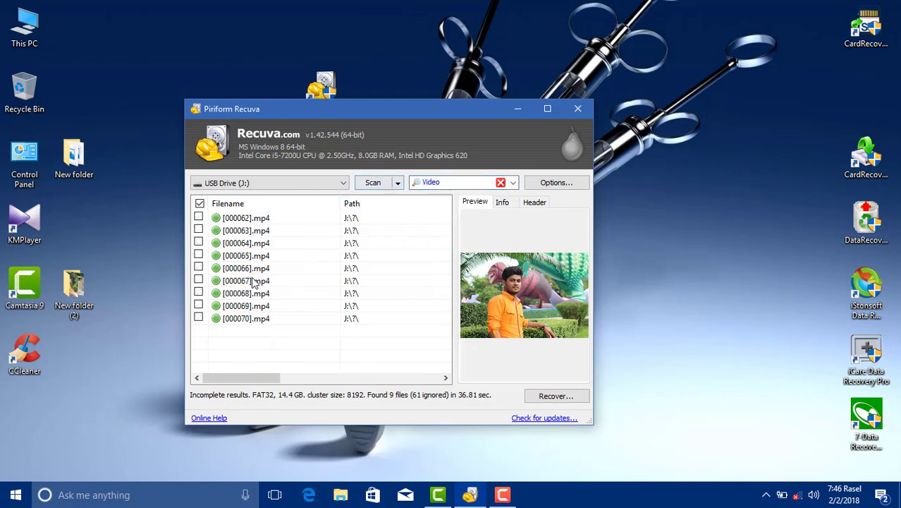
{"action": "left_click", "coordinate": [498, 182]}
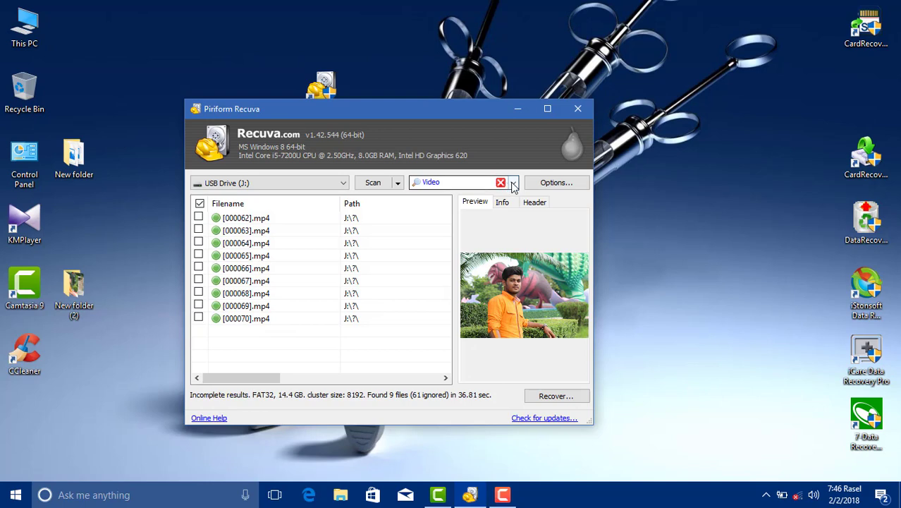
{"action": "left_click", "coordinate": [513, 183]}
{"action": "left_click", "coordinate": [470, 214]}
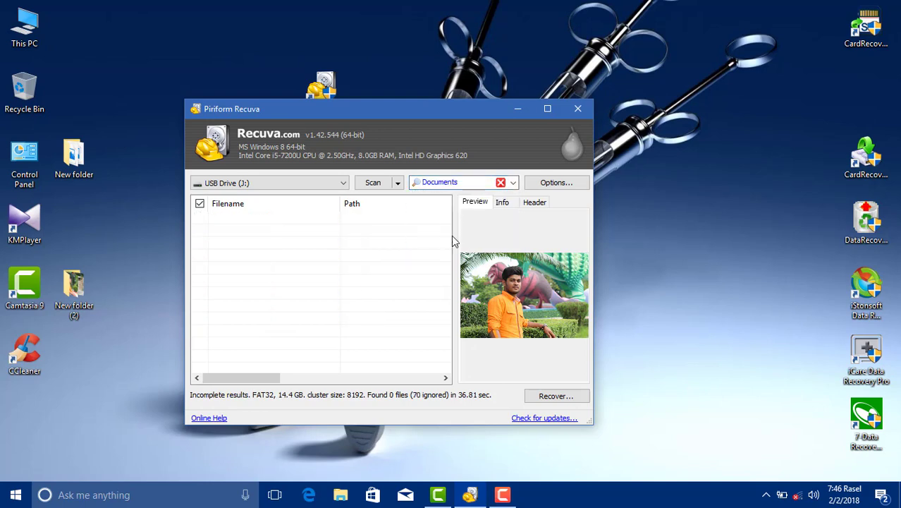
{"action": "left_click", "coordinate": [513, 182]}
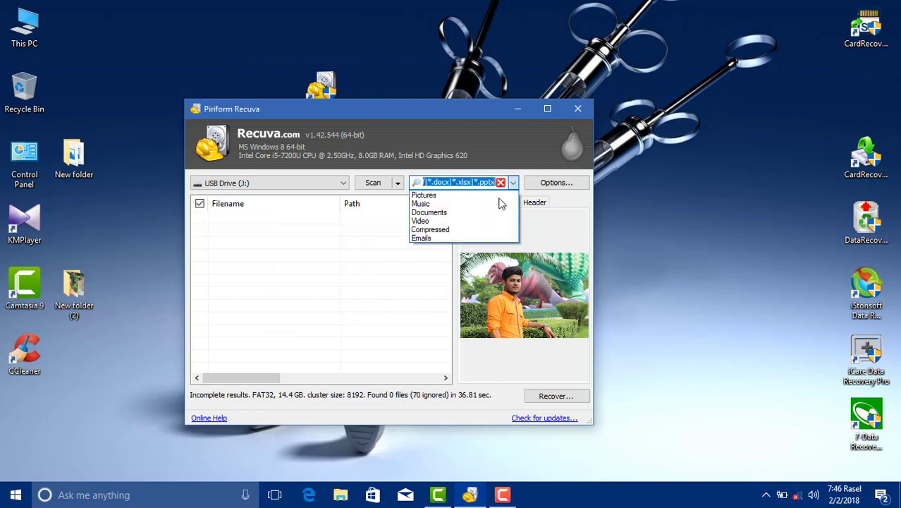
{"action": "left_click", "coordinate": [425, 204]}
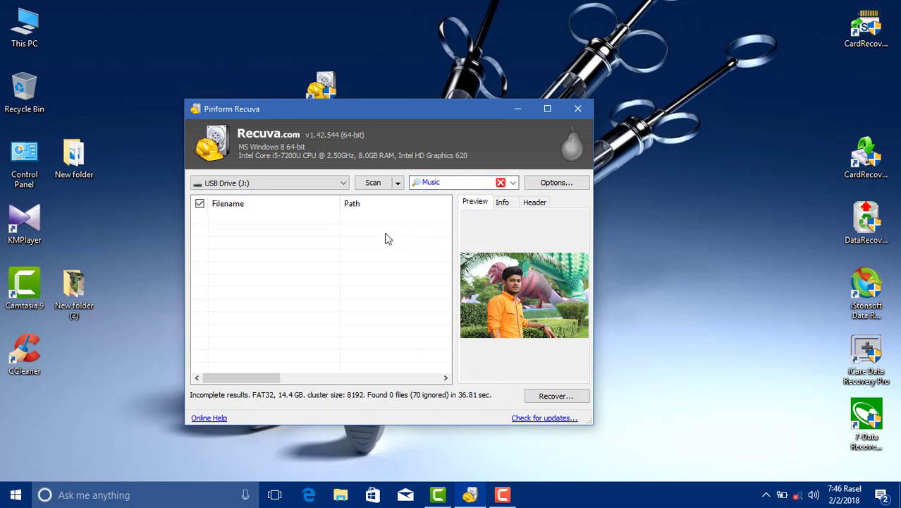
Select the drive VIDEO (G:) and set the file type filter to Video
{"action": "left_click", "coordinate": [311, 185]}
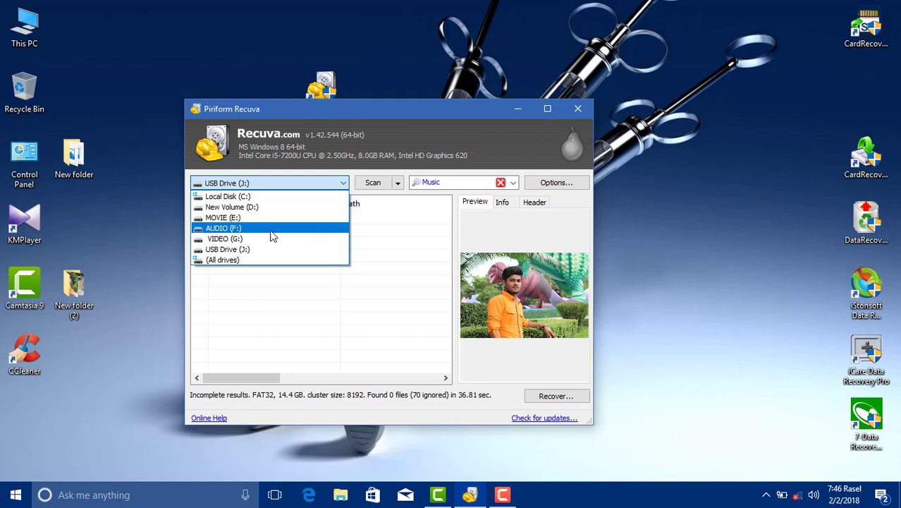
{"action": "left_click", "coordinate": [244, 239]}
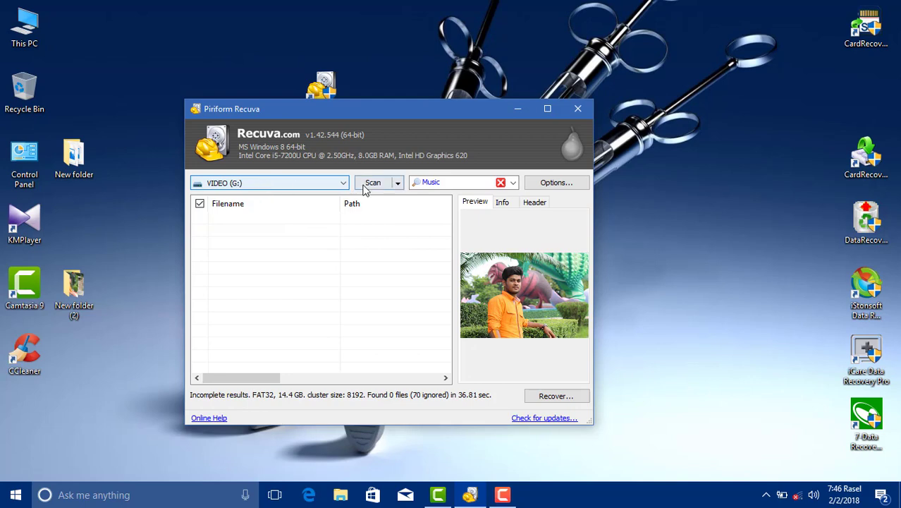
{"action": "left_click", "coordinate": [513, 183]}
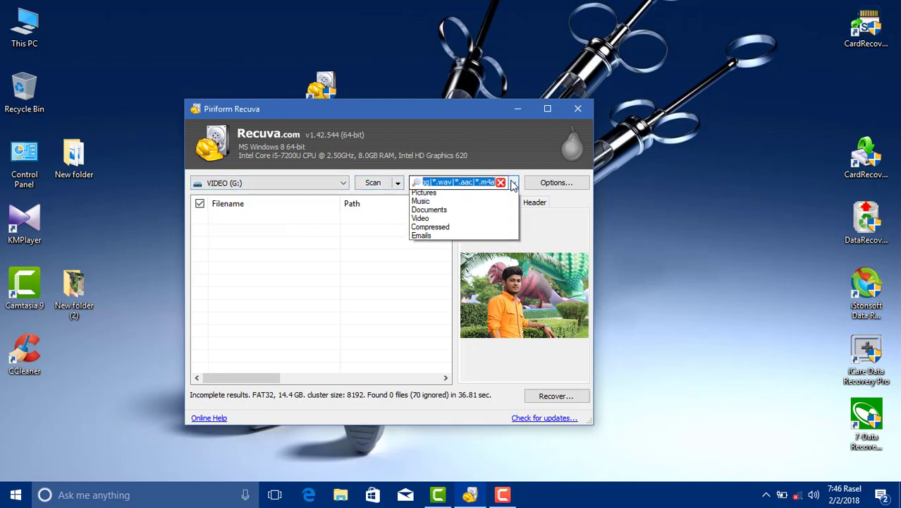
{"action": "left_click", "coordinate": [462, 219]}
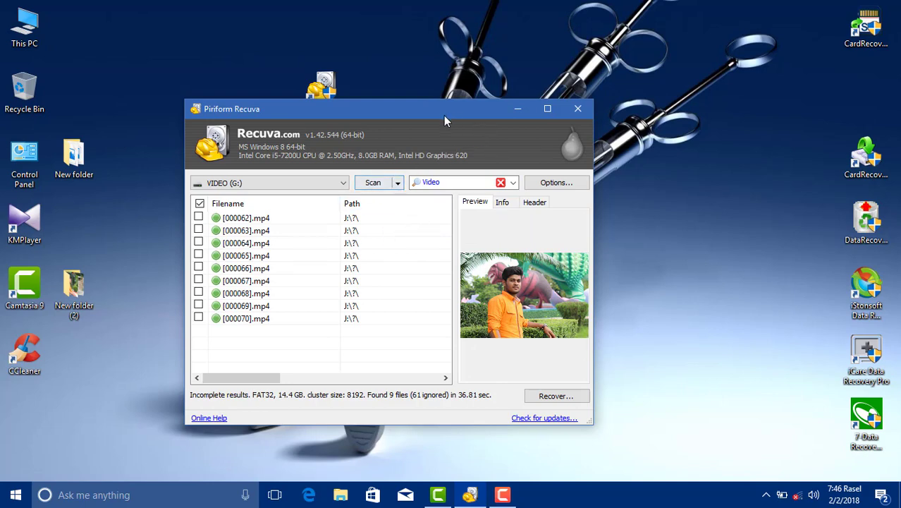
Move the Recuva window aside, refresh the desktop and close Recuva
{"action": "left_click_drag", "start_coordinate": [443, 120], "coordinate": [420, 124]}
{"action": "right_click", "coordinate": [391, 86]}
{"action": "left_click", "coordinate": [415, 125]}
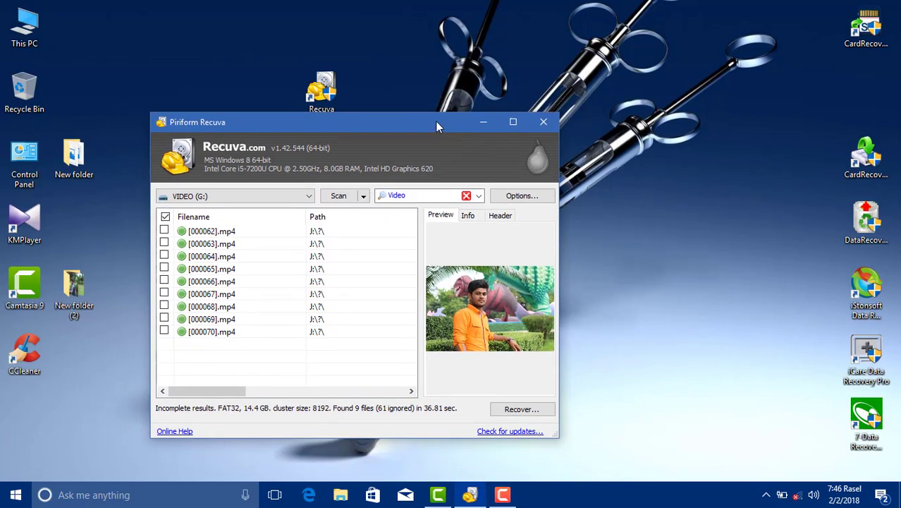
{"action": "left_click", "coordinate": [544, 123]}
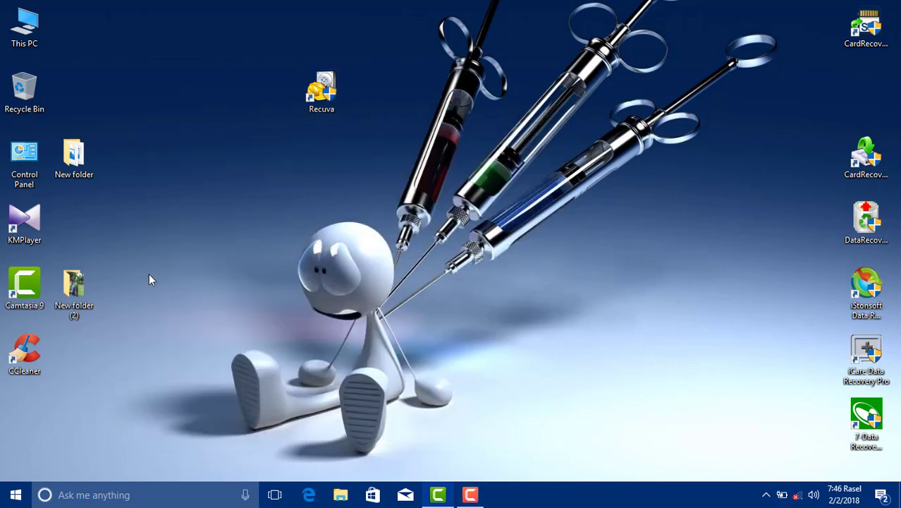
Look through the recovered pictures in New folder (2), viewing them in Photos from [000001].jpg onward, and close the viewer
{"action": "double_click", "coordinate": [74, 289]}
{"action": "scroll", "coordinate": [412, 229], "scroll_direction": "down", "scroll_amount": 5}
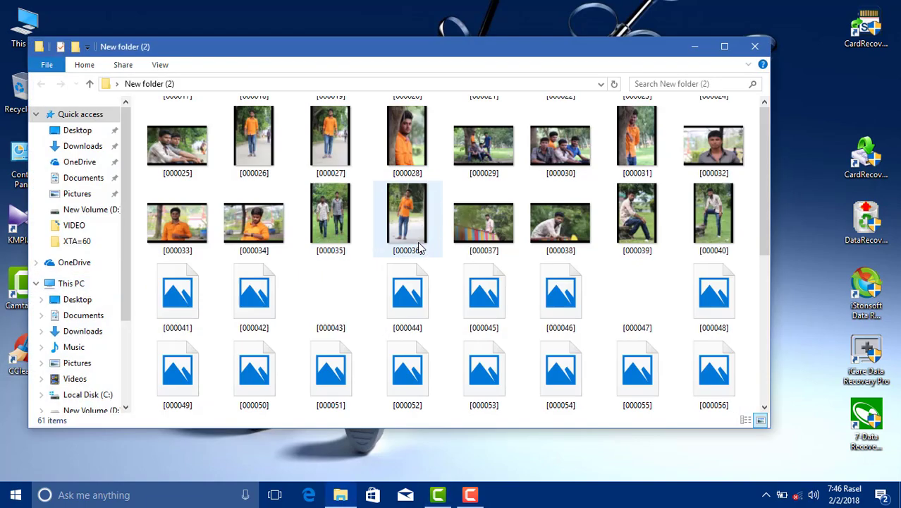
{"action": "scroll", "coordinate": [417, 249], "scroll_direction": "up", "scroll_amount": 5}
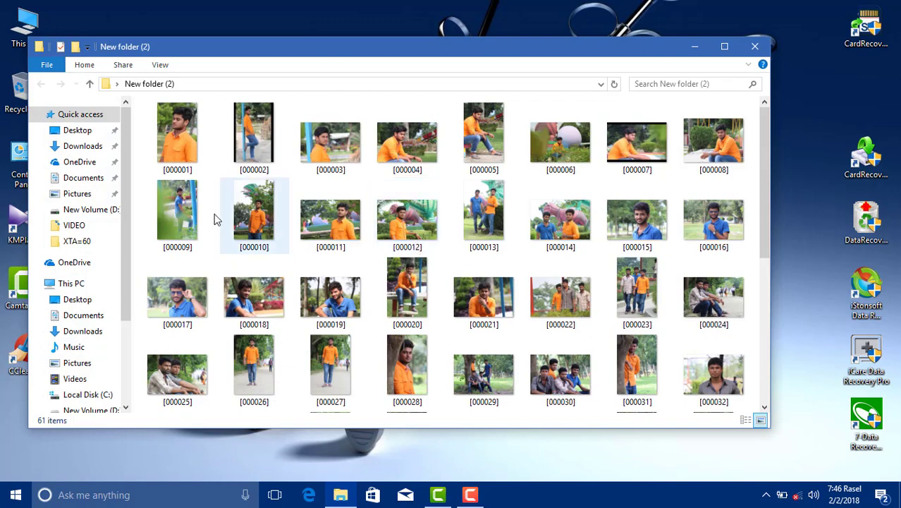
{"action": "left_click", "coordinate": [179, 153]}
{"action": "double_click", "coordinate": [179, 153]}
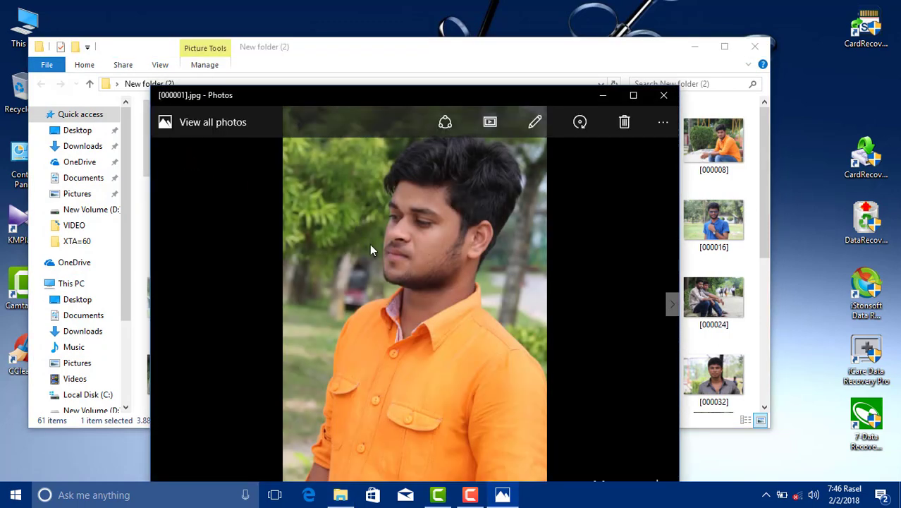
{"action": "scroll", "coordinate": [373, 247], "scroll_direction": "down", "scroll_amount": 5}
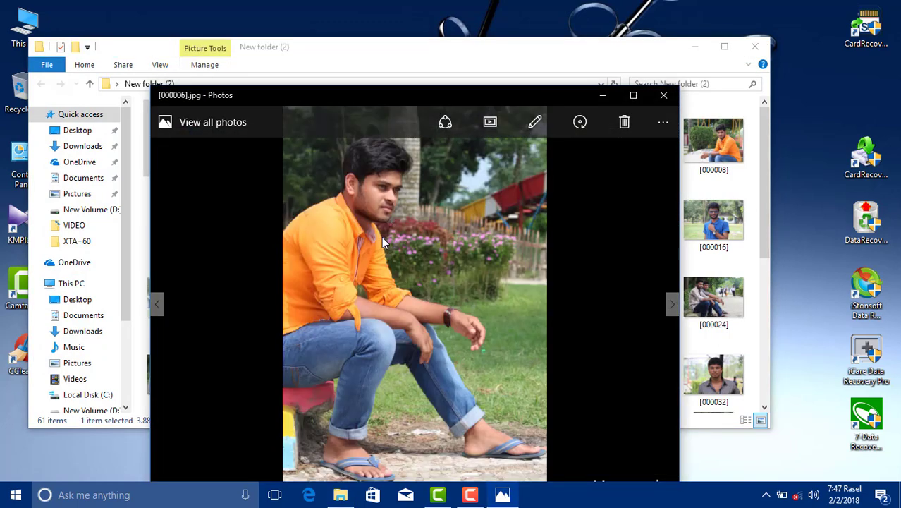
{"action": "scroll", "coordinate": [382, 236], "scroll_direction": "down", "scroll_amount": 1}
{"action": "left_click", "coordinate": [664, 94]}
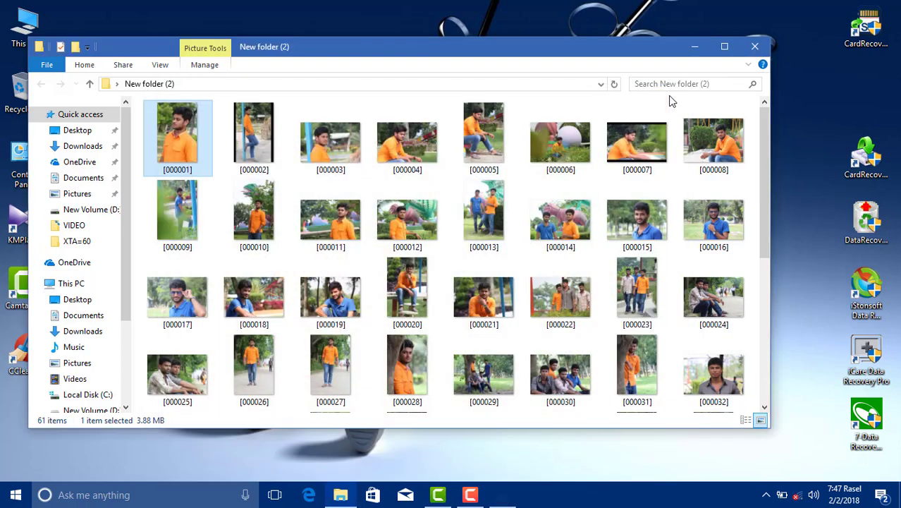
Close the folder window and refresh the desktop
{"action": "left_click", "coordinate": [755, 47]}
{"action": "right_click", "coordinate": [440, 96]}
{"action": "left_click", "coordinate": [464, 138]}
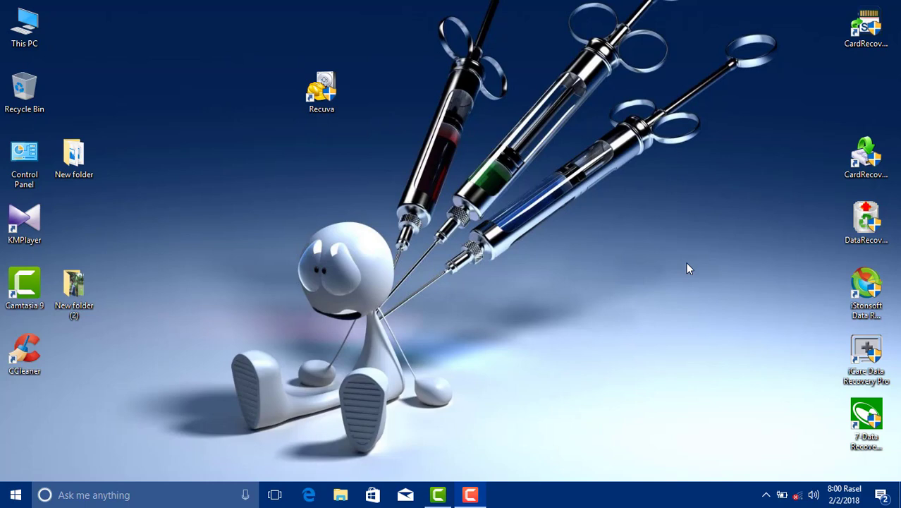
Open VIDEO (G:) from This PC and find the Scan for deleted files option for the mix folder
{"action": "double_click", "coordinate": [31, 34]}
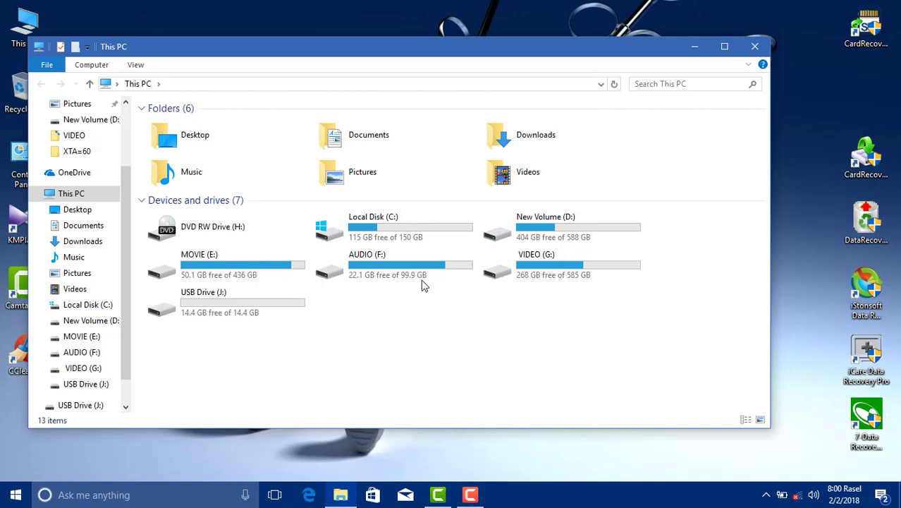
{"action": "left_click", "coordinate": [551, 267]}
{"action": "double_click", "coordinate": [551, 266]}
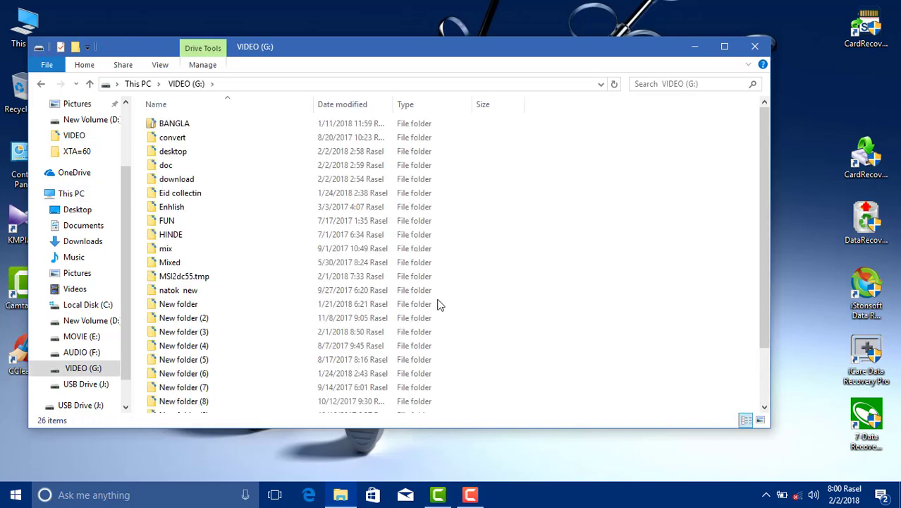
{"action": "left_click", "coordinate": [182, 251]}
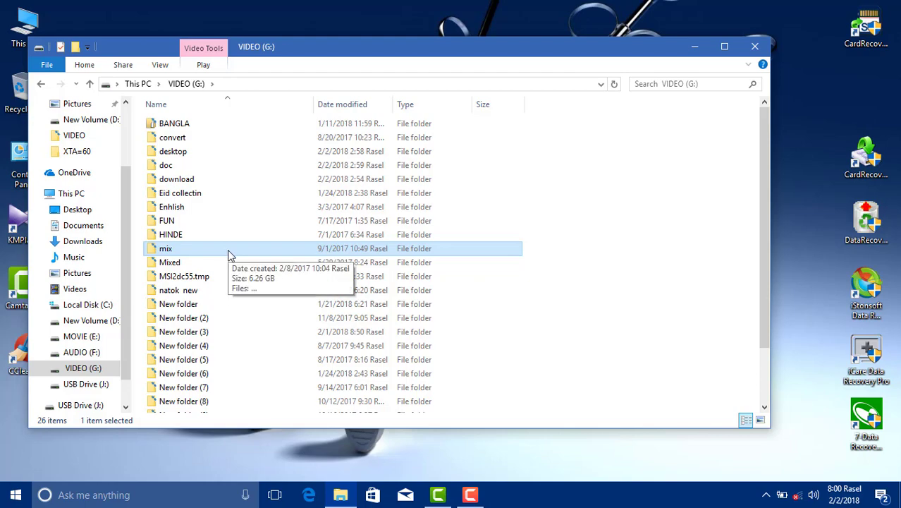
{"action": "right_click", "coordinate": [207, 252]}
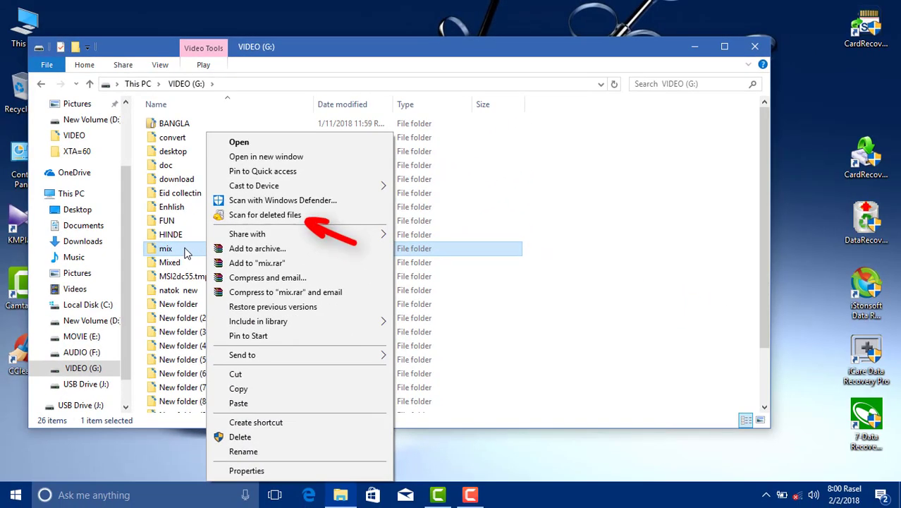
Go back to This PC, open USB Drive (J:) and create a new folder in it with the default name
{"action": "left_click", "coordinate": [43, 83]}
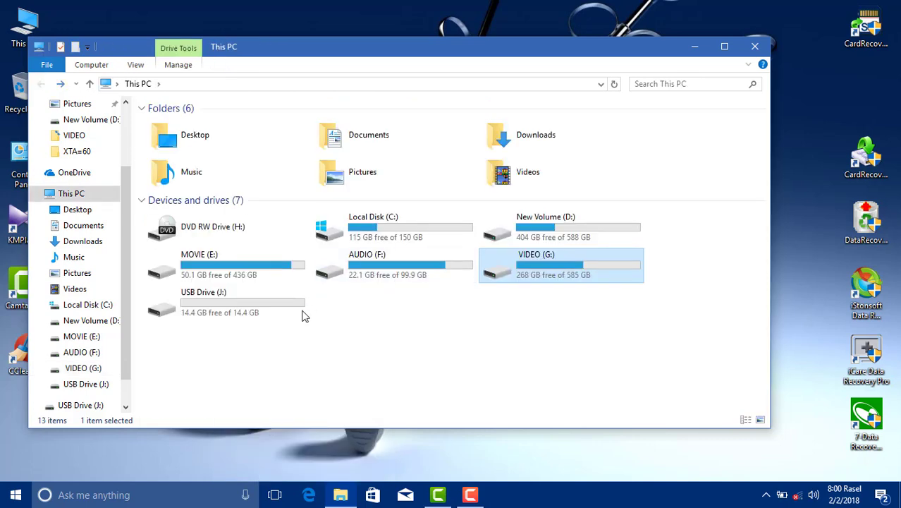
{"action": "double_click", "coordinate": [222, 306]}
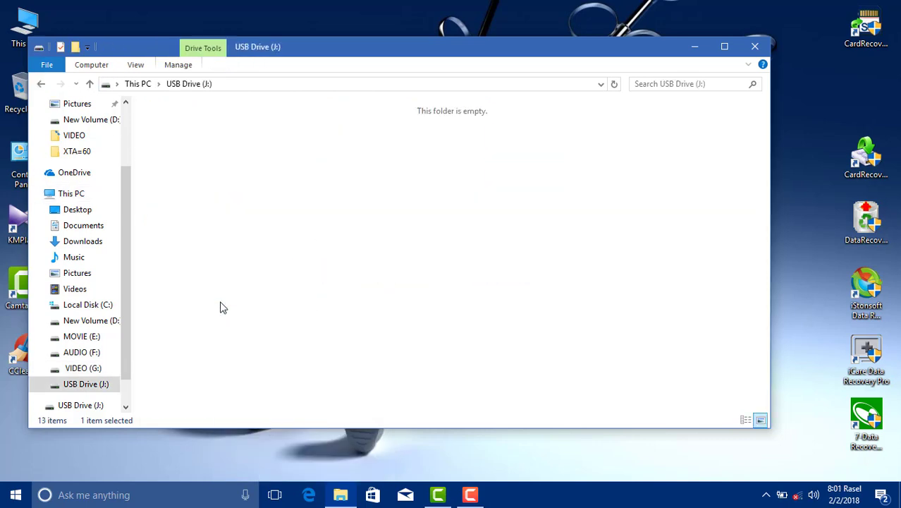
{"action": "right_click", "coordinate": [238, 210]}
{"action": "mouse_move", "coordinate": [282, 365]}
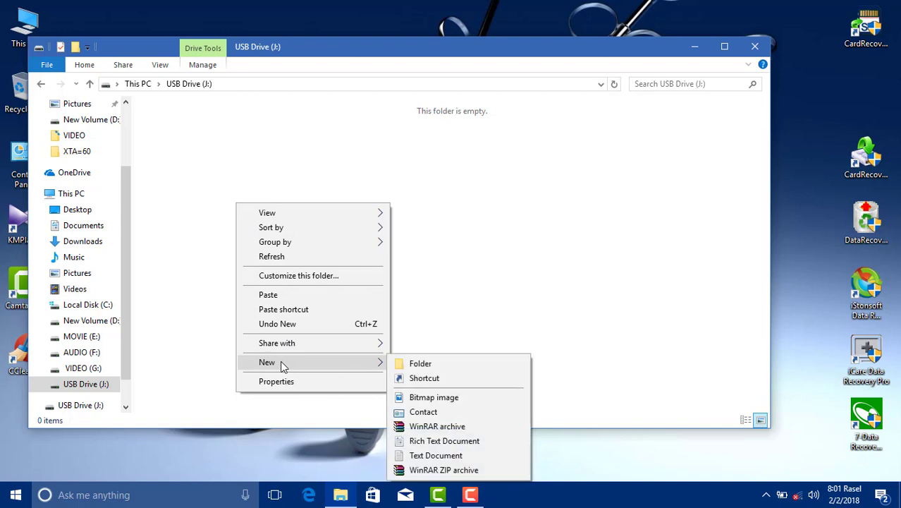
{"action": "left_click", "coordinate": [412, 363]}
{"action": "left_click", "coordinate": [329, 287]}
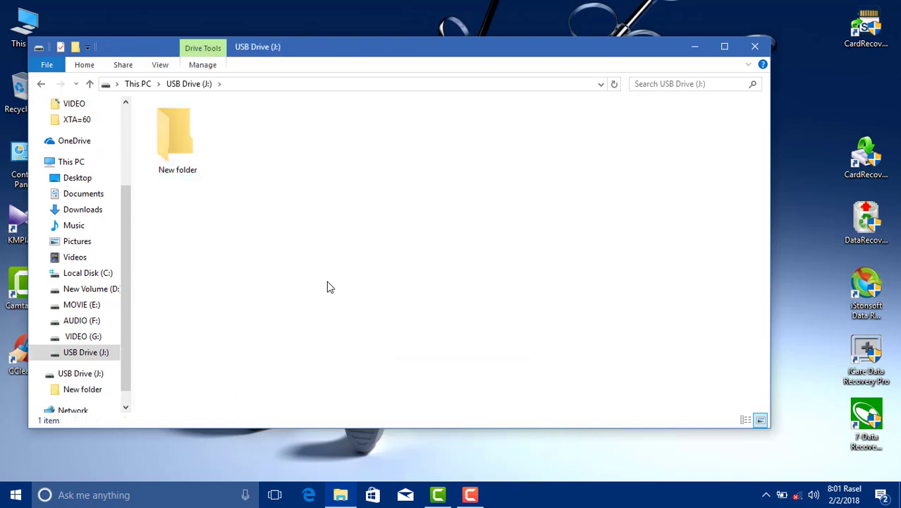
Find the Scan for deleted files option for New folder on the USB drive, and close the folder window
{"action": "right_click", "coordinate": [176, 143]}
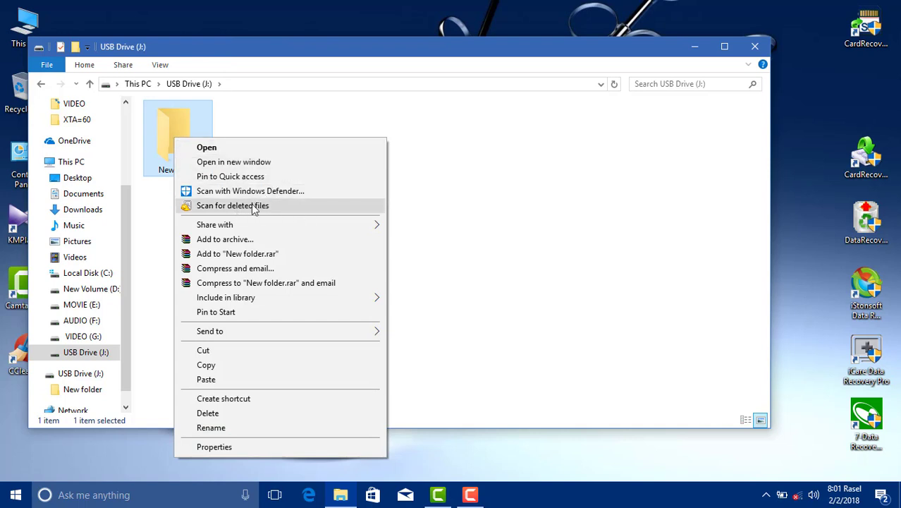
{"action": "left_click", "coordinate": [263, 161]}
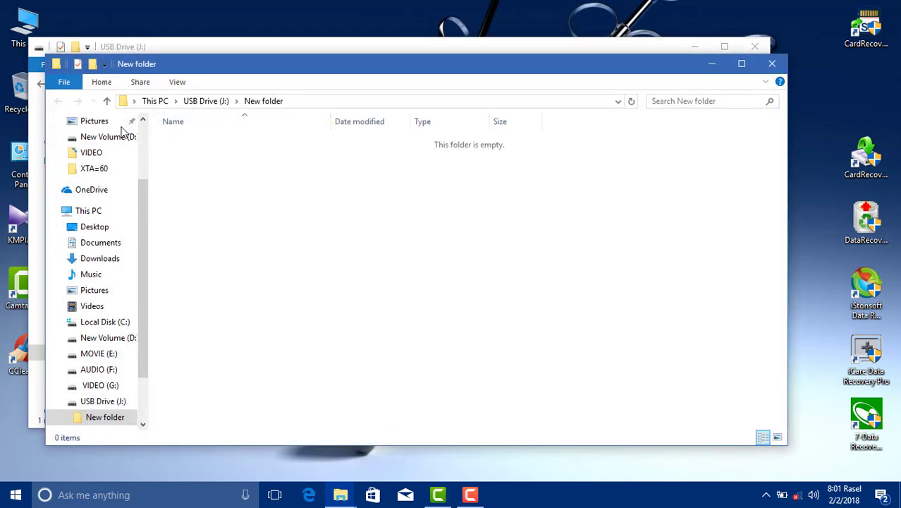
{"action": "left_click", "coordinate": [772, 64]}
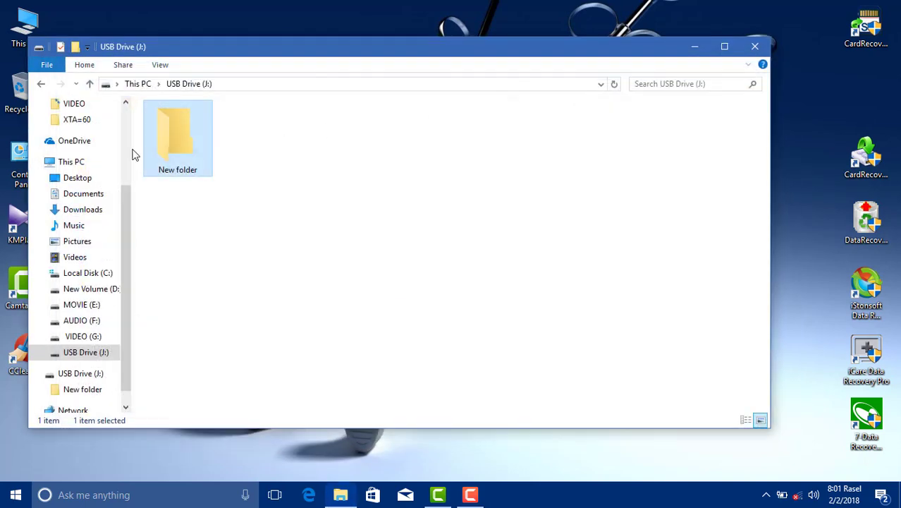
{"action": "right_click", "coordinate": [190, 149]}
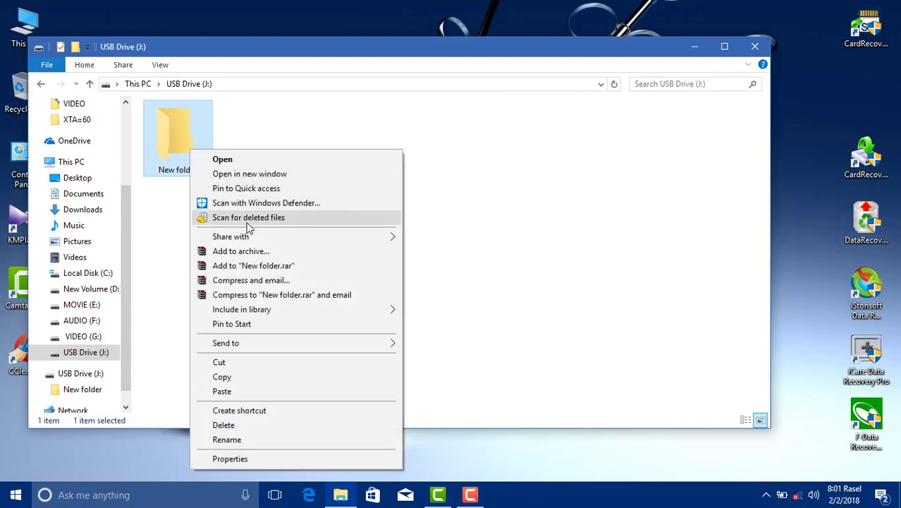
{"action": "left_click", "coordinate": [452, 177]}
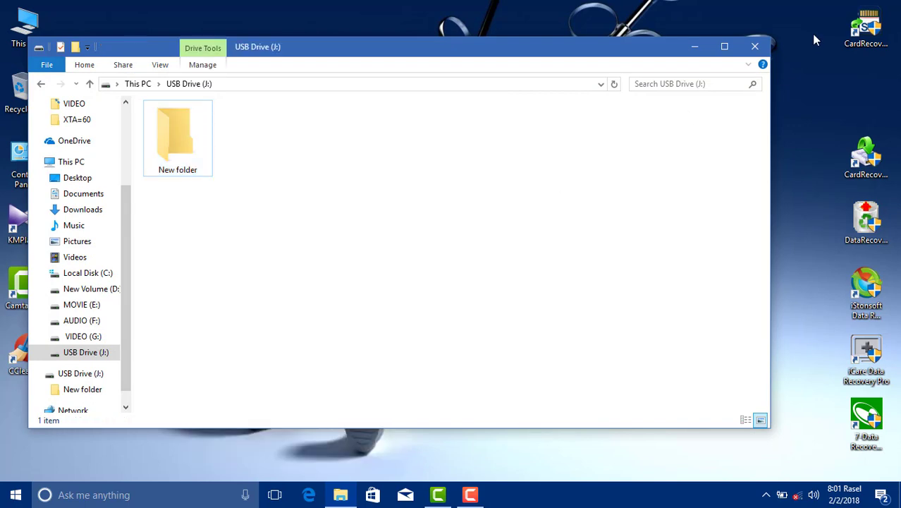
{"action": "left_click", "coordinate": [755, 46]}
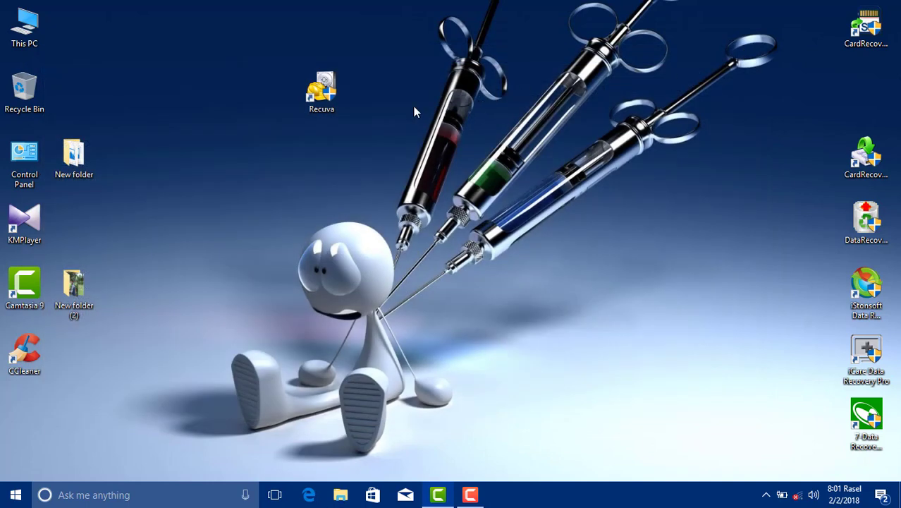